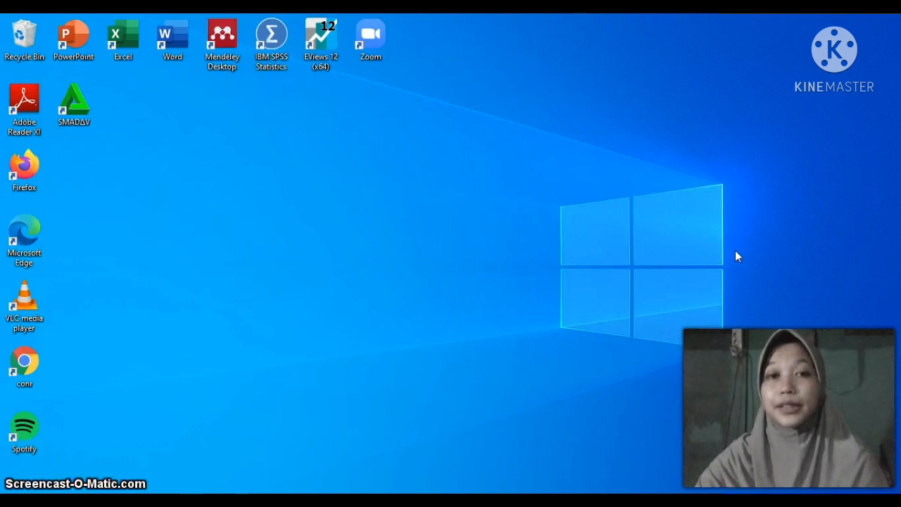
# Switch to the Data Metlit workbook in Excel and copy the Y, X1 and X2 total values in AD5:AF34.
pyautogui.click(709, 251)
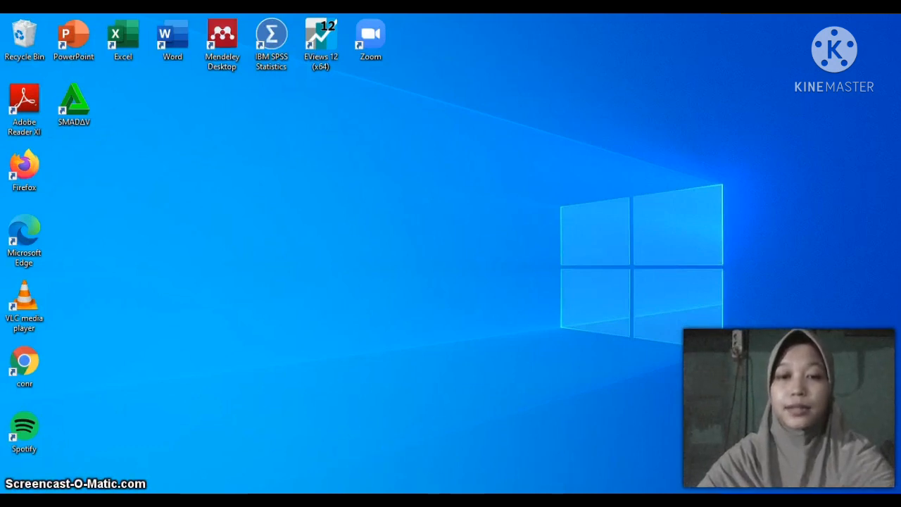
pyautogui.click(398, 498)
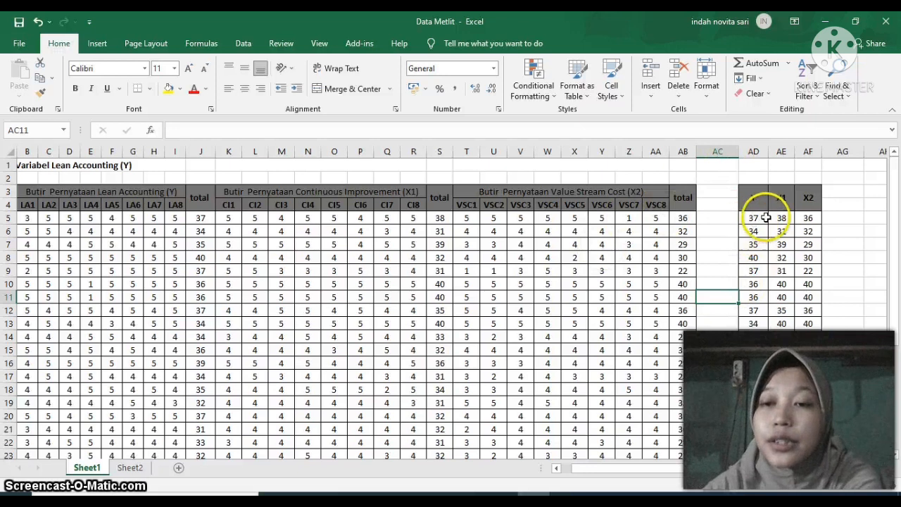
pyautogui.moveTo(750, 217); pyautogui.dragTo(813, 422)
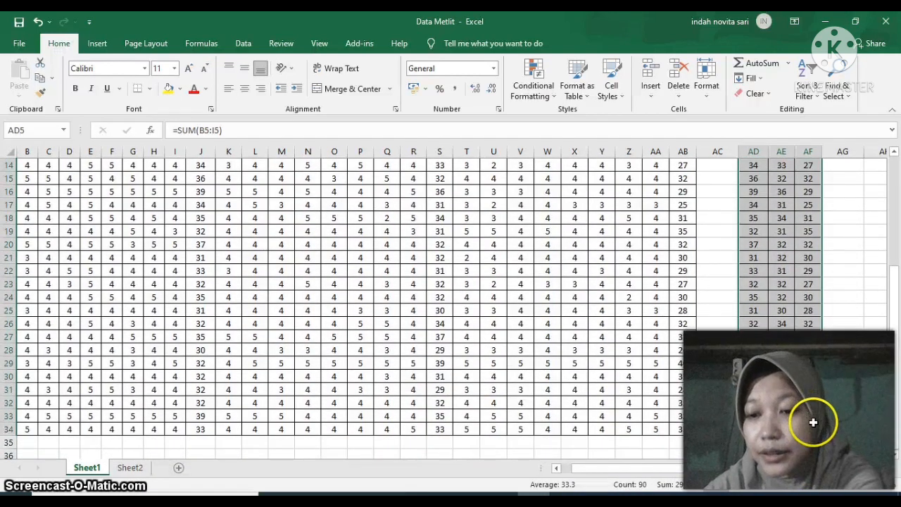
pyautogui.rightClick(796, 382)
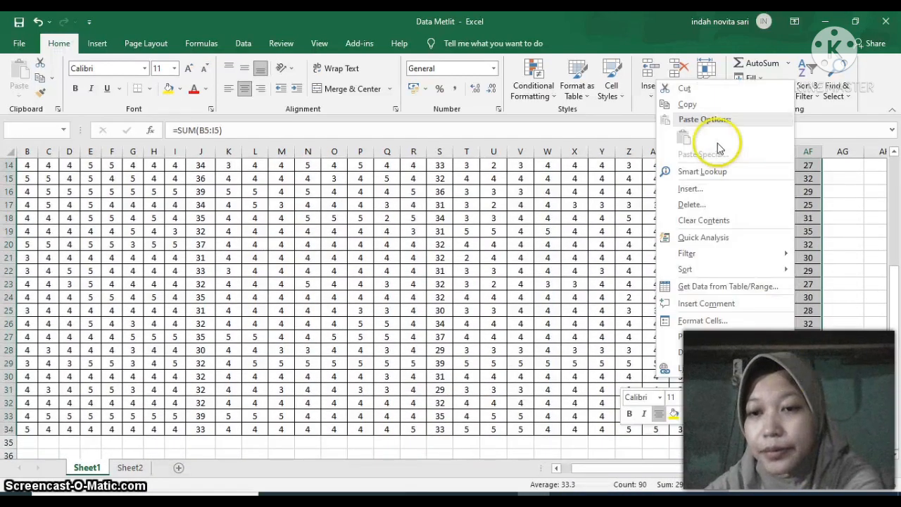
pyautogui.click(662, 110)
pyautogui.scroll(5, 222, 261)
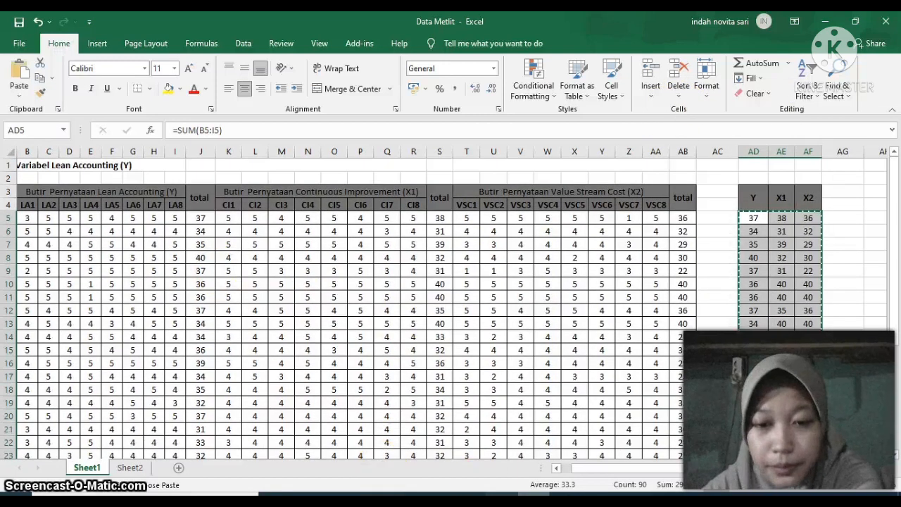
# Switch to the SPSS Data Editor and paste the copied values starting at the first cell of the empty dataset.
pyautogui.click(421, 486)
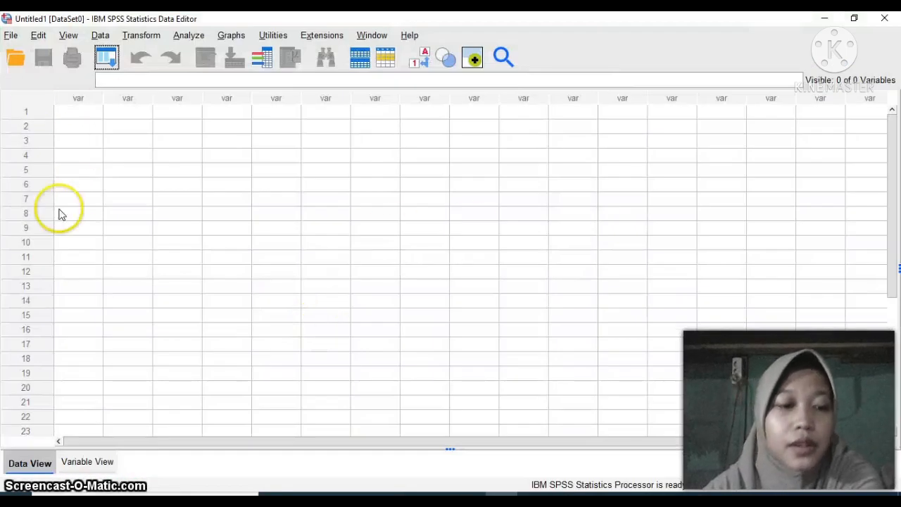
pyautogui.click(80, 116)
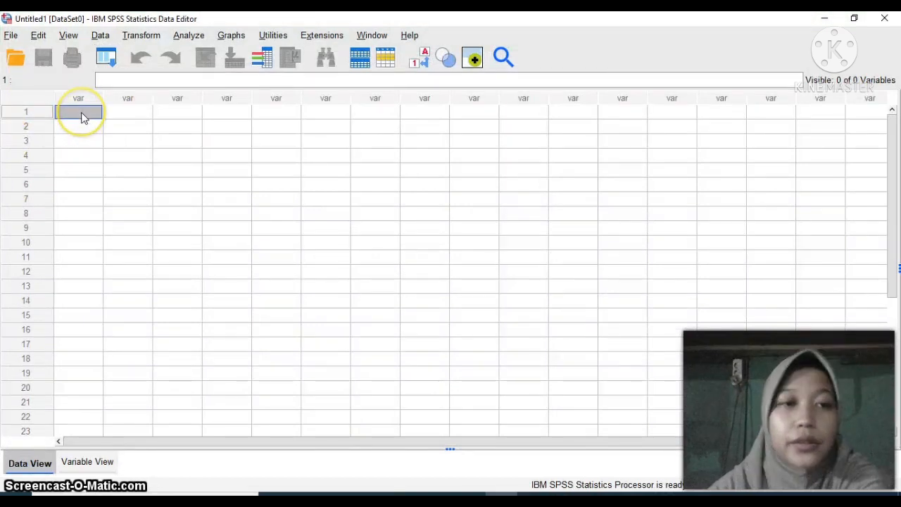
pyautogui.rightClick(81, 115)
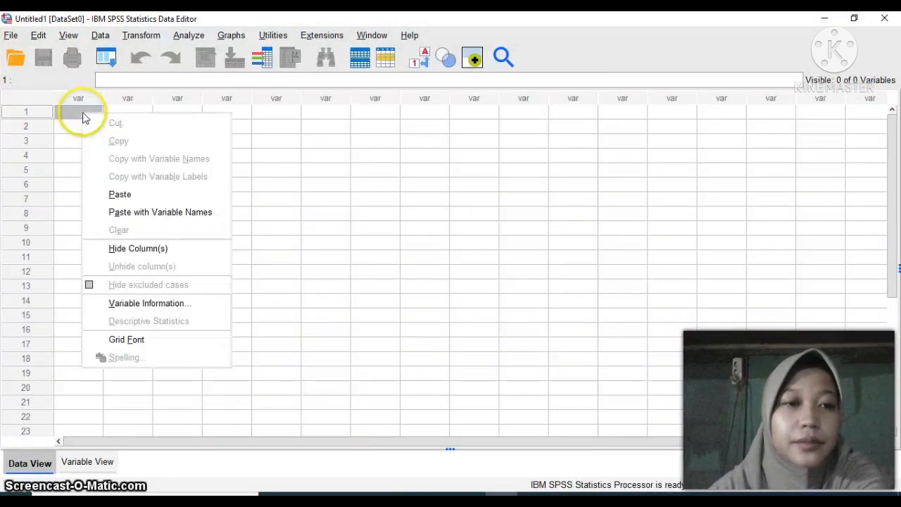
pyautogui.click(119, 195)
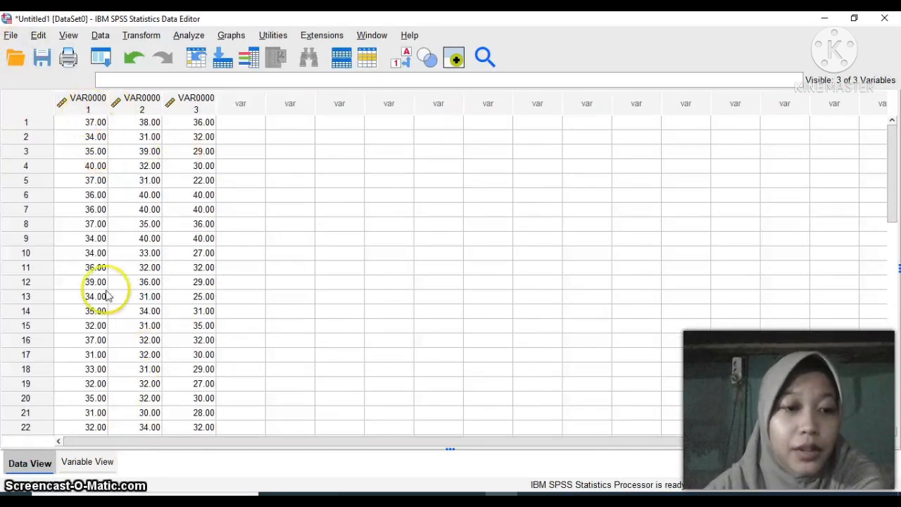
# Rename the three variables as Y, X1 and X2 in the variable definitions.
pyautogui.click(90, 465)
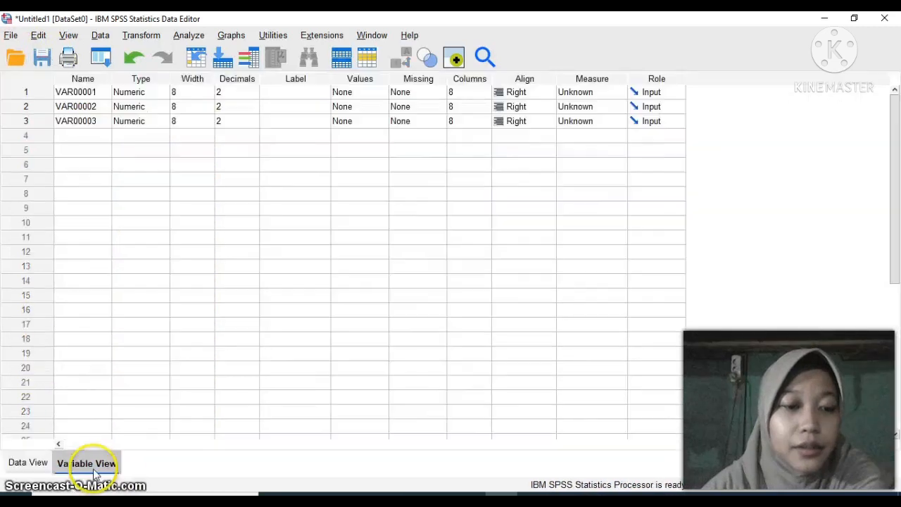
pyautogui.click(76, 91)
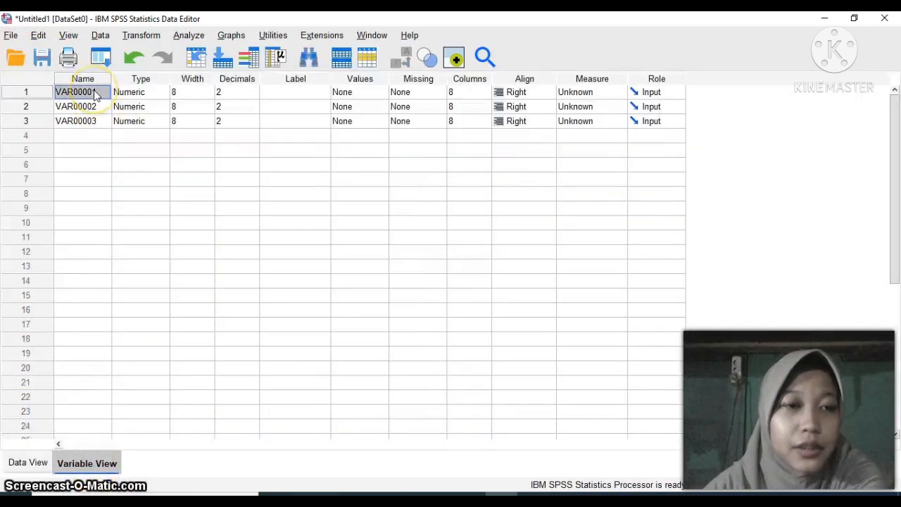
pyautogui.rightClick(96, 94)
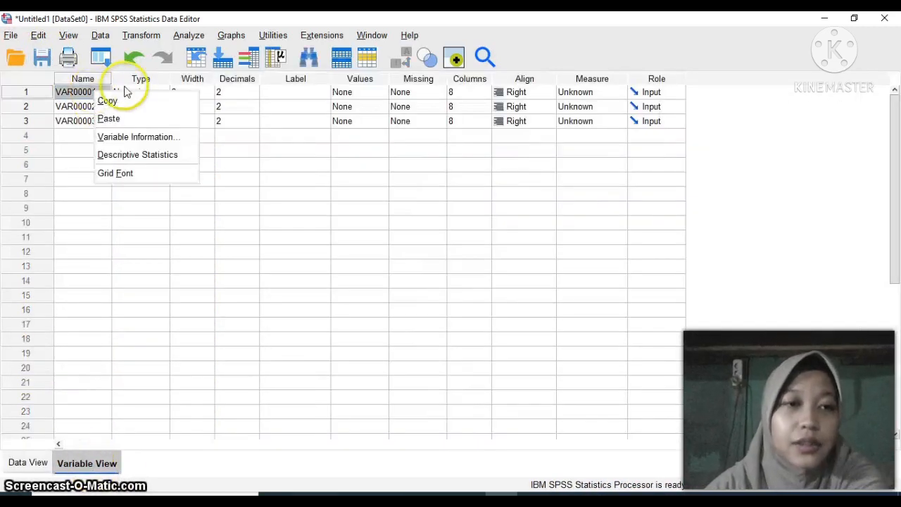
pyautogui.click(83, 97)
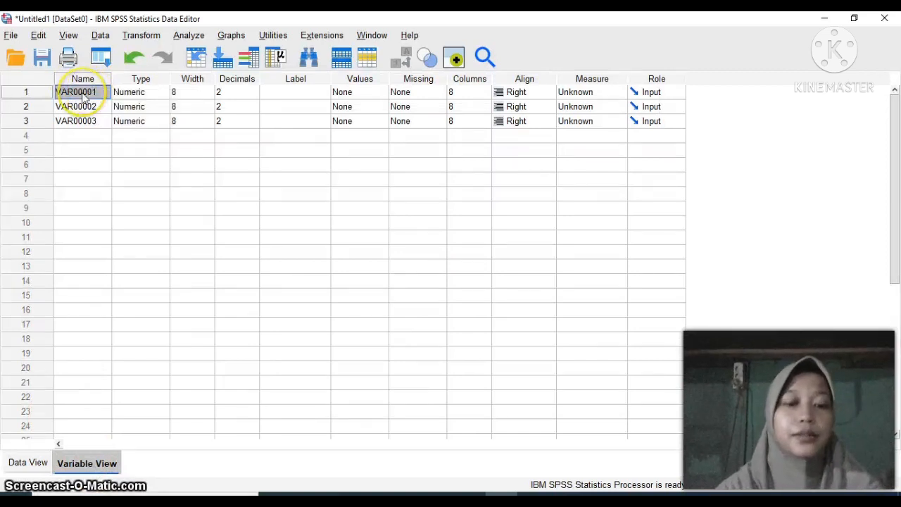
pyautogui.write('Y')
pyautogui.click(91, 107)
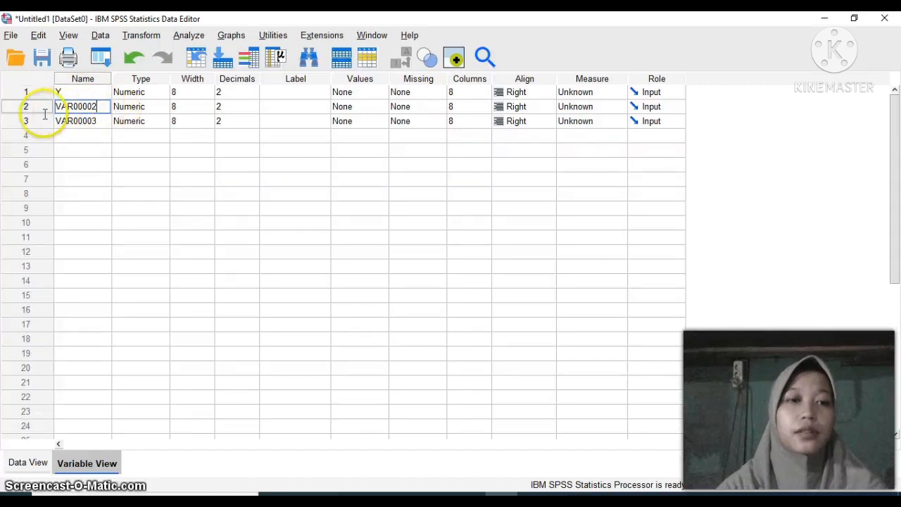
pyautogui.doubleClick(77, 107)
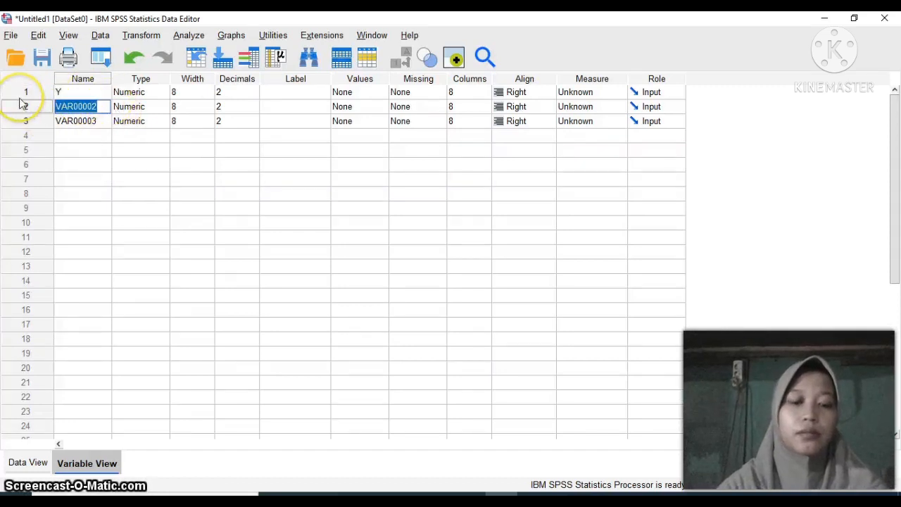
pyautogui.write('X1')
pyautogui.click(90, 123)
pyautogui.doubleClick(89, 123)
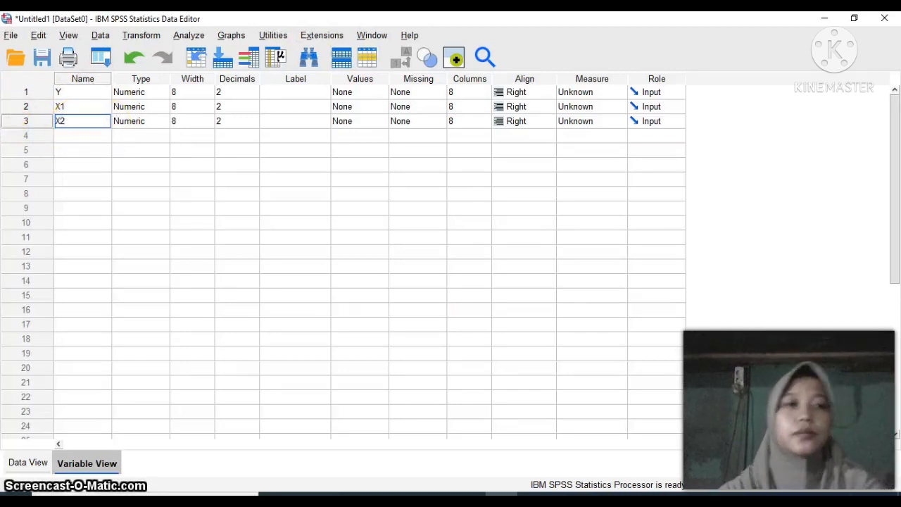
# Set the measurement level of Y, X1 and X2 to Scale and return to the data values.
pyautogui.click(606, 96)
pyautogui.click(603, 103)
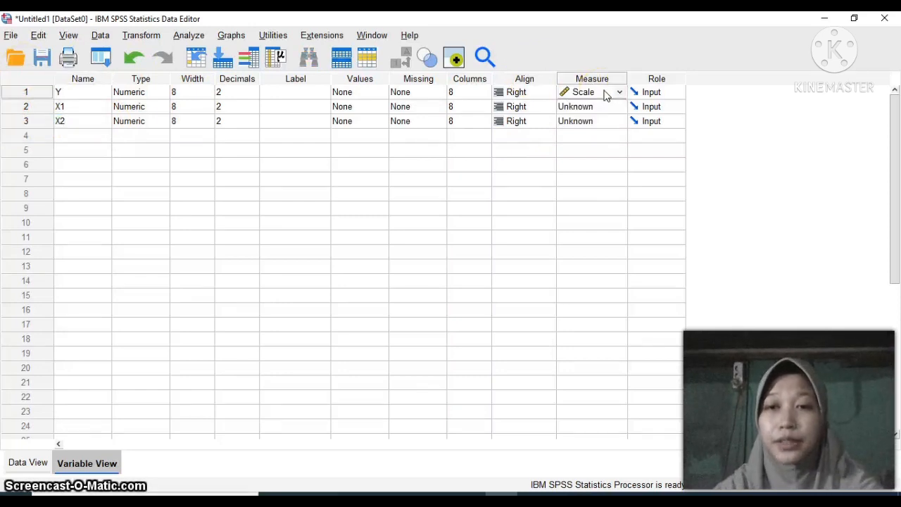
pyautogui.click(610, 107)
pyautogui.click(609, 120)
pyautogui.click(607, 122)
pyautogui.click(602, 135)
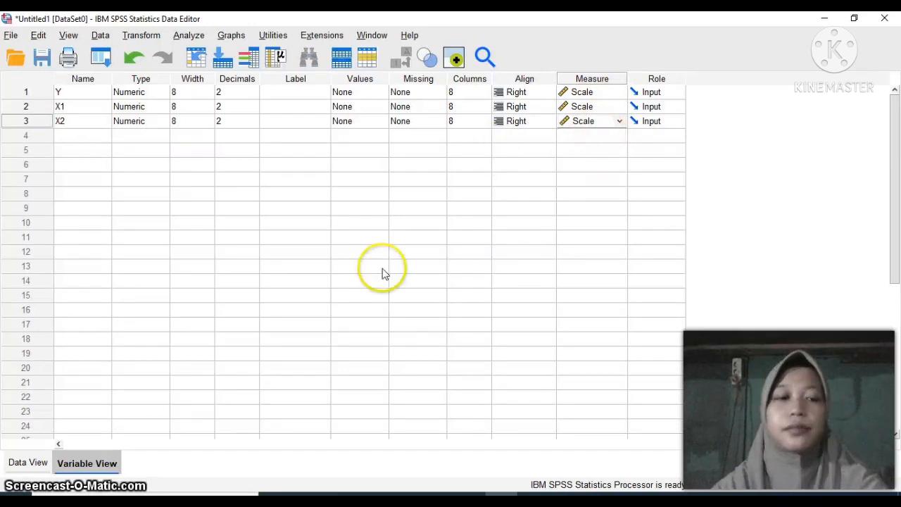
pyautogui.click(17, 464)
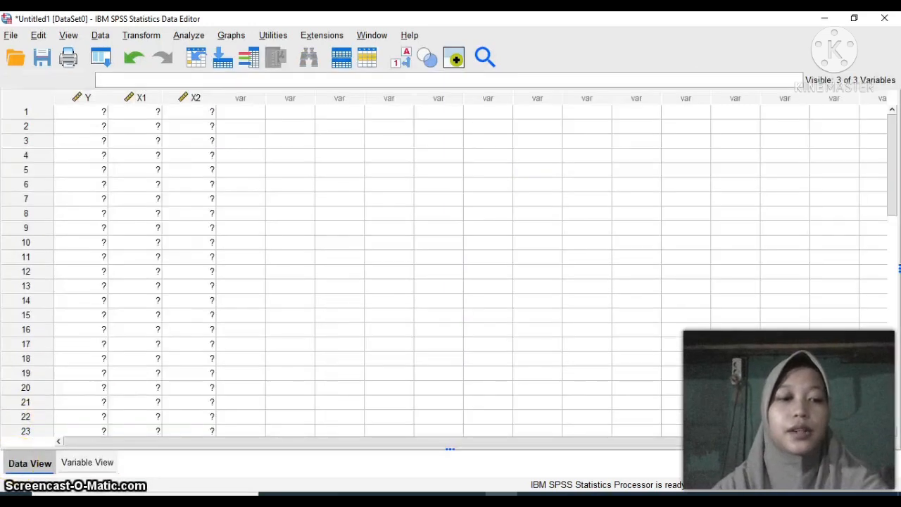
pyautogui.hotkey('ctrl', 'v')
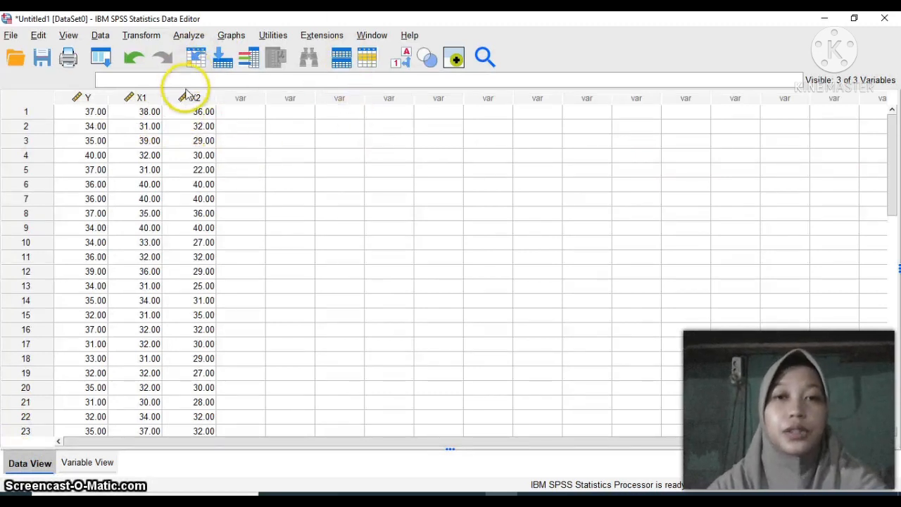
# Start a linear regression with Y as the dependent variable and X1 and X2 as the independent variables.
pyautogui.click(189, 36)
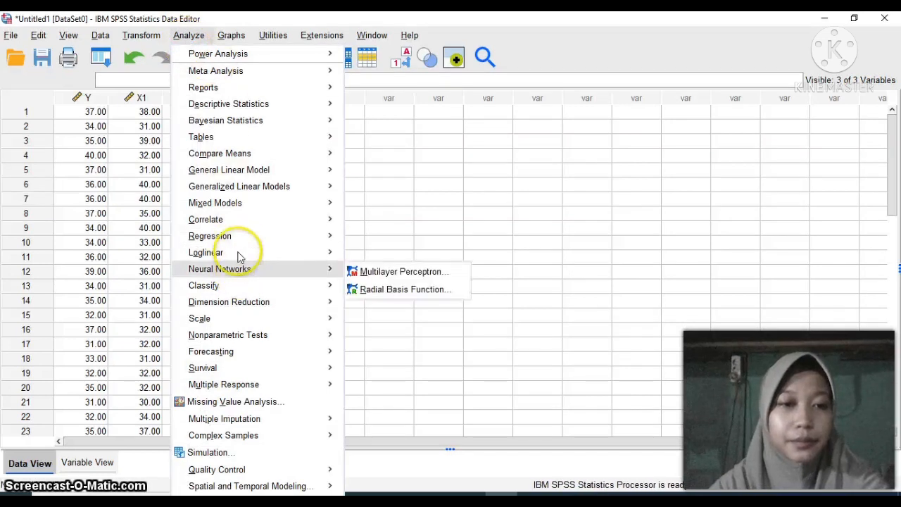
pyautogui.moveTo(240, 238)
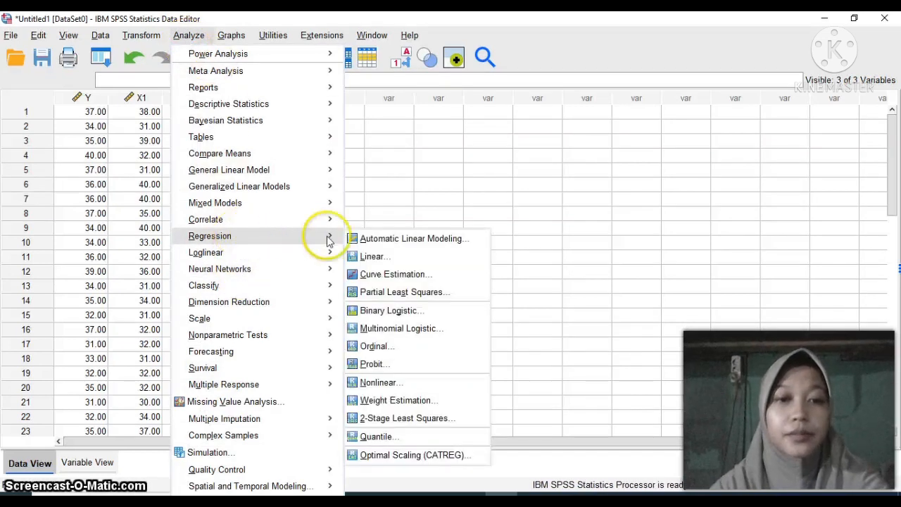
pyautogui.click(367, 257)
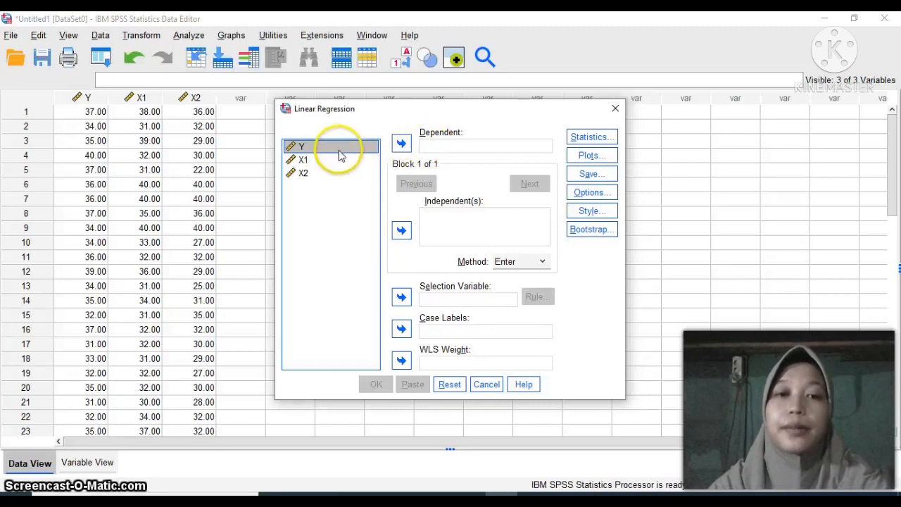
pyautogui.click(403, 144)
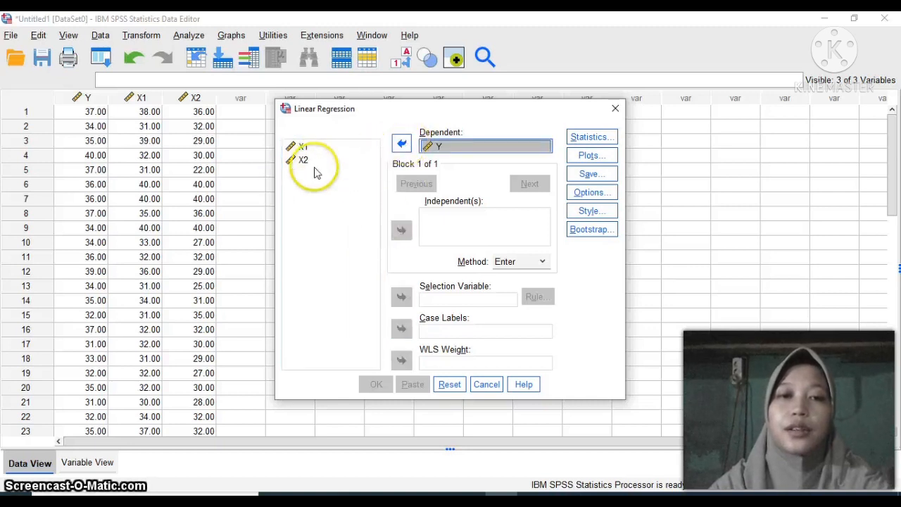
pyautogui.click(294, 146)
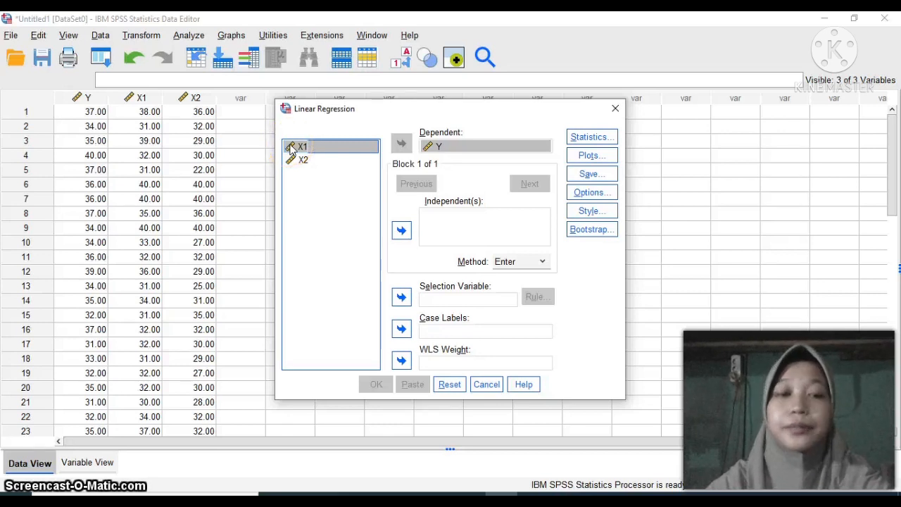
pyautogui.keyDown('shift'); pyautogui.click(302, 160); pyautogui.keyUp('shift')
pyautogui.click(408, 229)
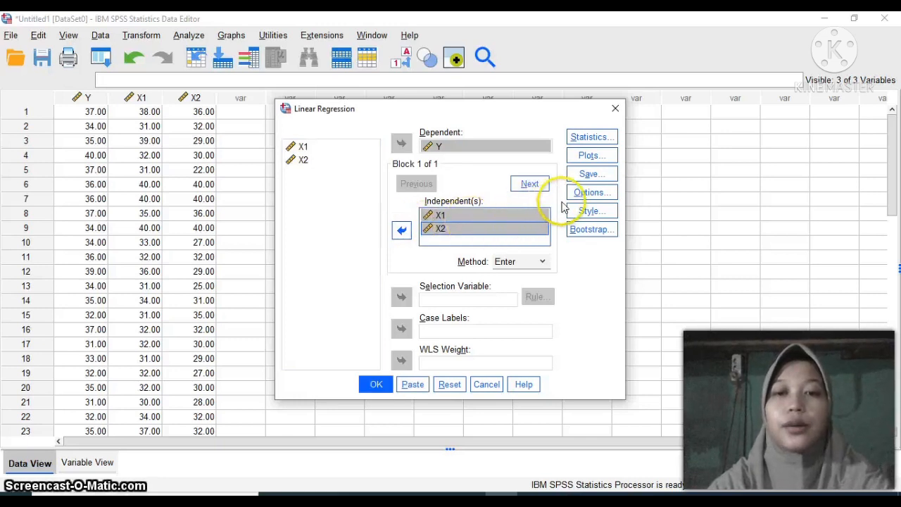
# Configure the regression plots with *SRESID on Y, *ZPRED on X, plus the histogram and normal probability plot.
pyautogui.click(589, 156)
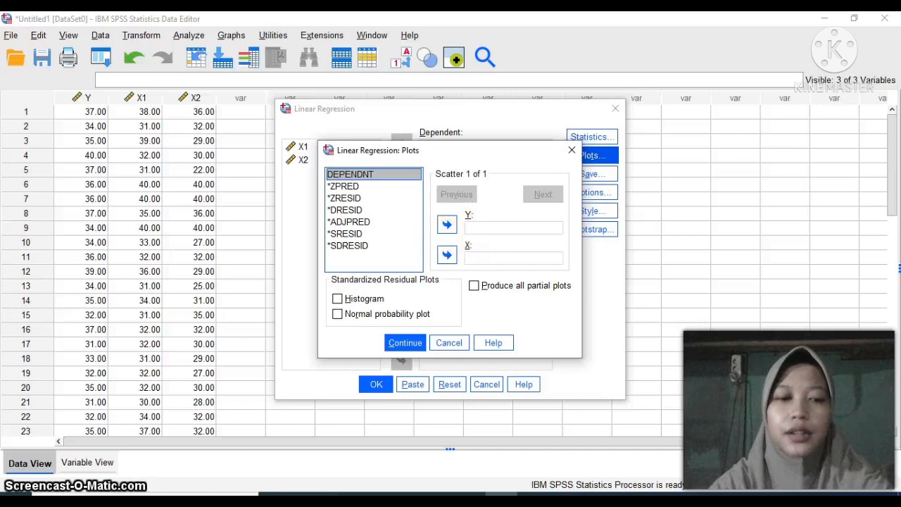
pyautogui.click(347, 233)
pyautogui.click(445, 227)
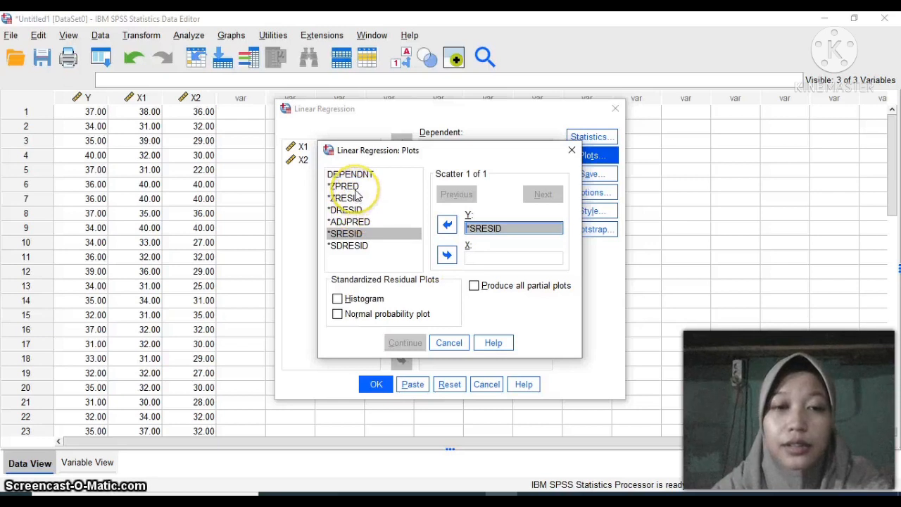
pyautogui.click(345, 185)
pyautogui.click(447, 256)
pyautogui.click(337, 299)
pyautogui.click(338, 314)
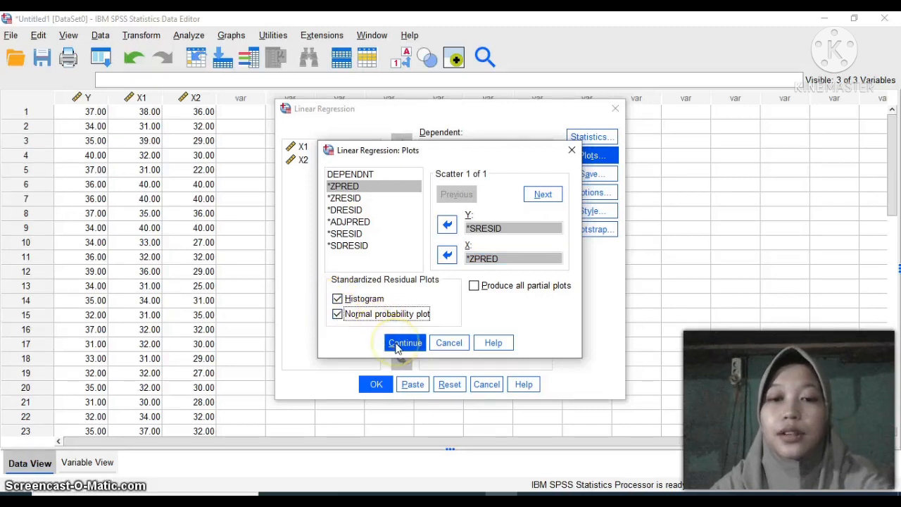
pyautogui.click(397, 345)
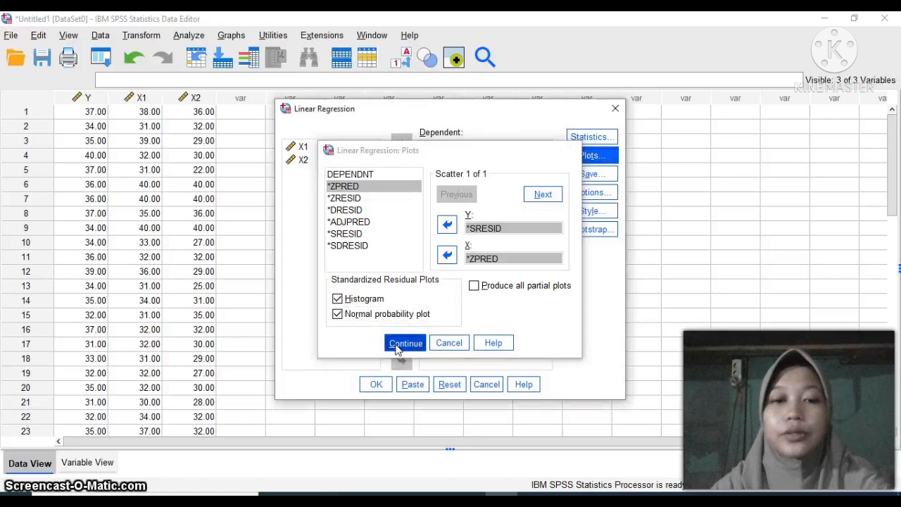
pyautogui.click(398, 344)
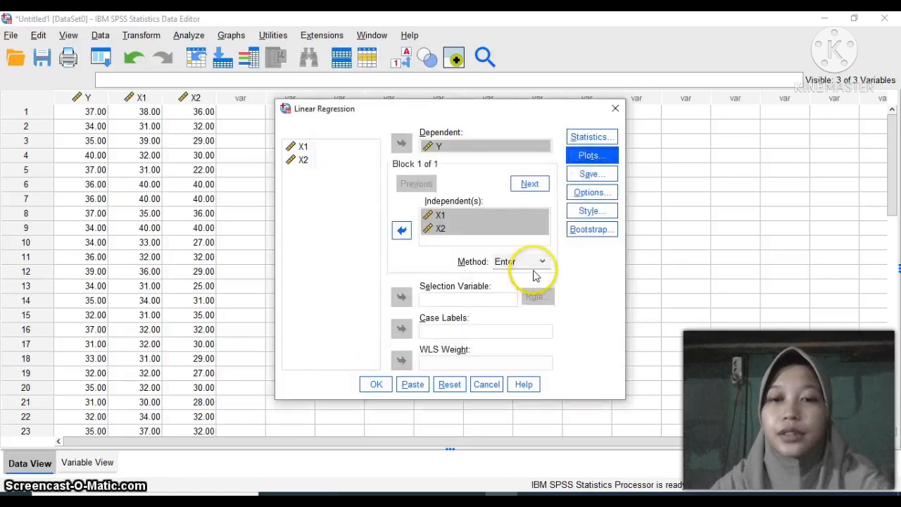
# Run the linear regression and look through the output tables, scatterplot and normal P-P plot.
pyautogui.click(379, 386)
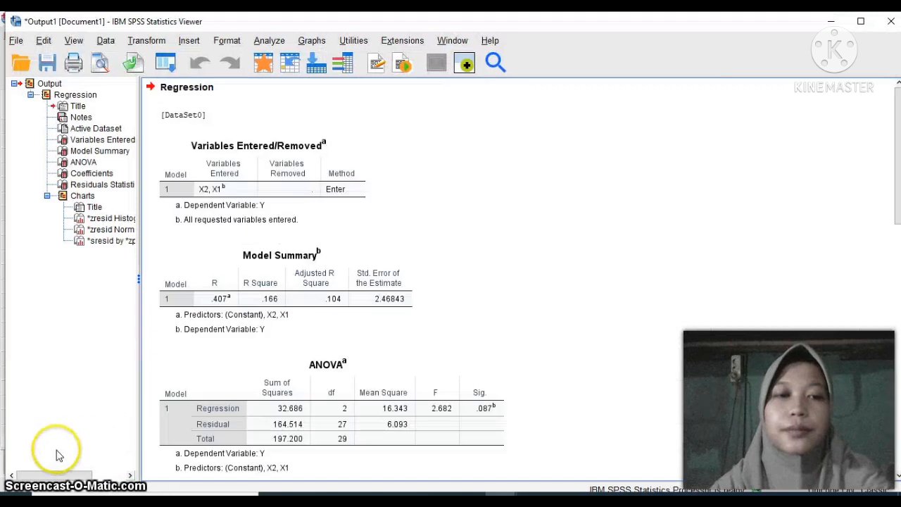
pyautogui.click(245, 161)
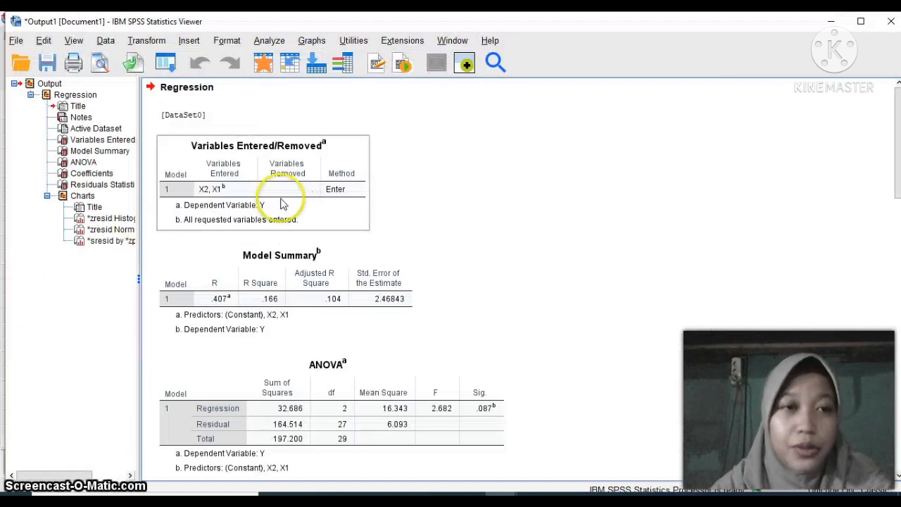
pyautogui.scroll(-15, 297, 216)
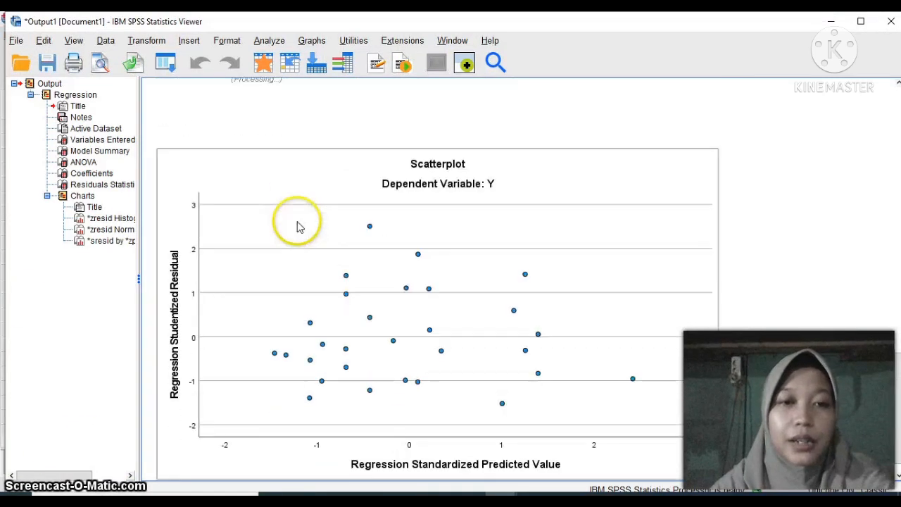
pyautogui.scroll(10, 297, 230)
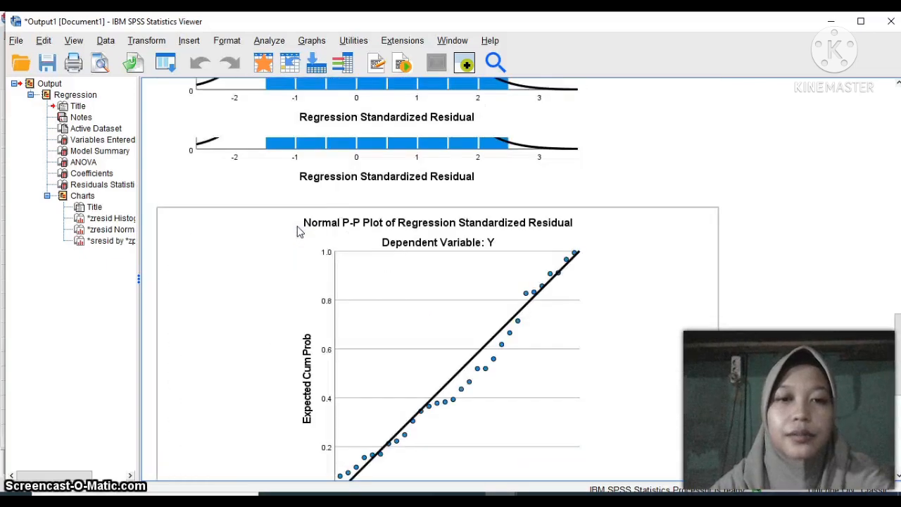
# Review the regression output tables, from the model summary and ANOVA to the coefficients and residuals statistics.
pyautogui.scroll(6, 297, 226)
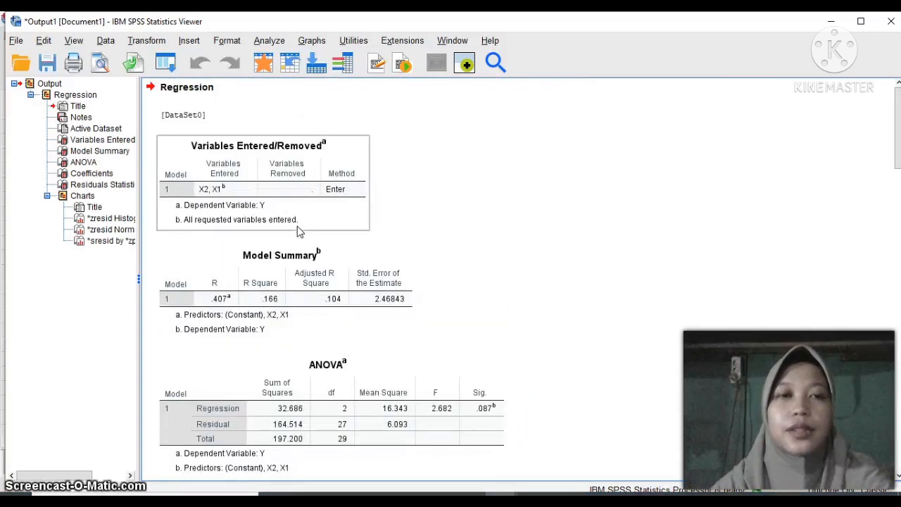
pyautogui.scroll(-9, 297, 230)
pyautogui.scroll(4, 297, 229)
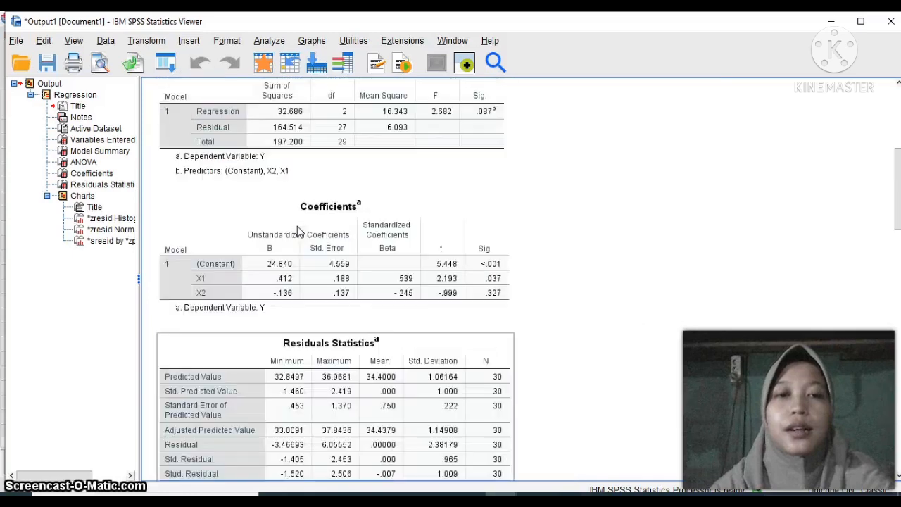
pyautogui.scroll(5, 297, 231)
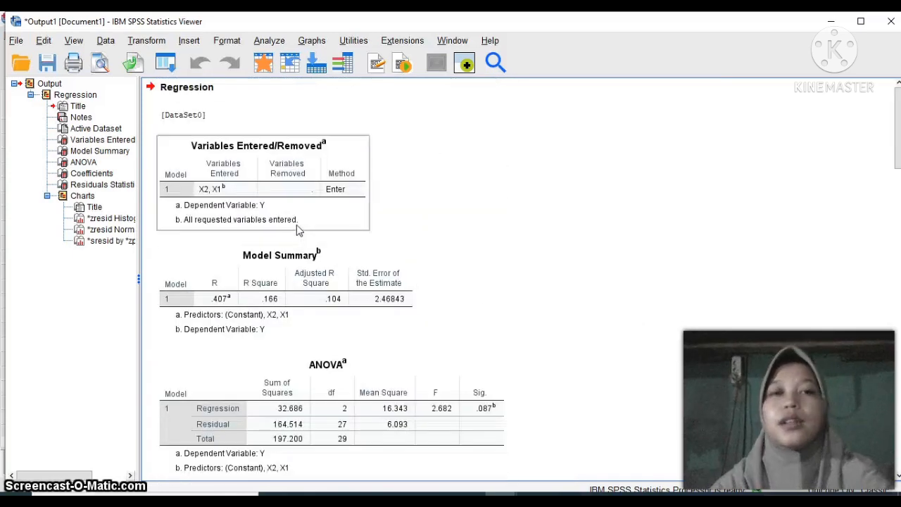
pyautogui.scroll(-6, 296, 229)
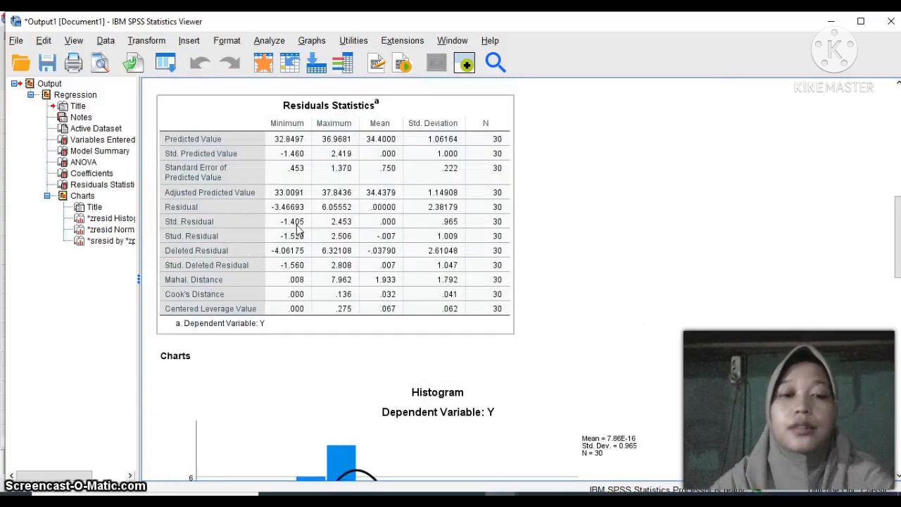
# Examine the histogram and the normal P-P plot of the standardized residuals, continuing down to the scatterplot.
pyautogui.scroll(-3, 296, 230)
pyautogui.scroll(-3, 297, 226)
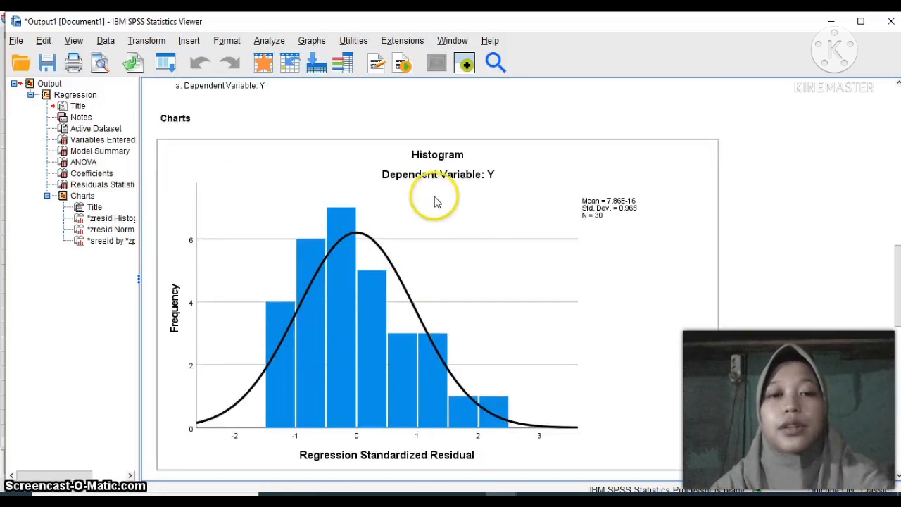
pyautogui.scroll(-1, 365, 369)
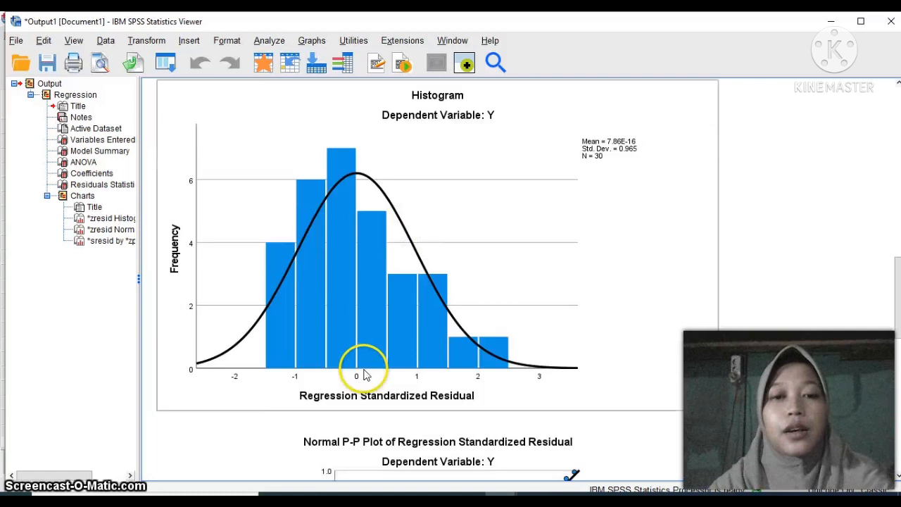
pyautogui.scroll(1, 450, 307)
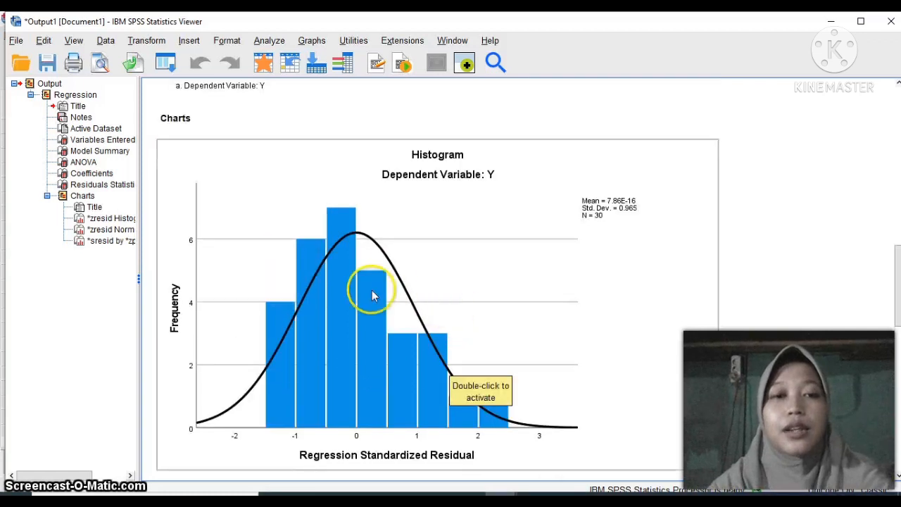
pyautogui.scroll(-1, 348, 245)
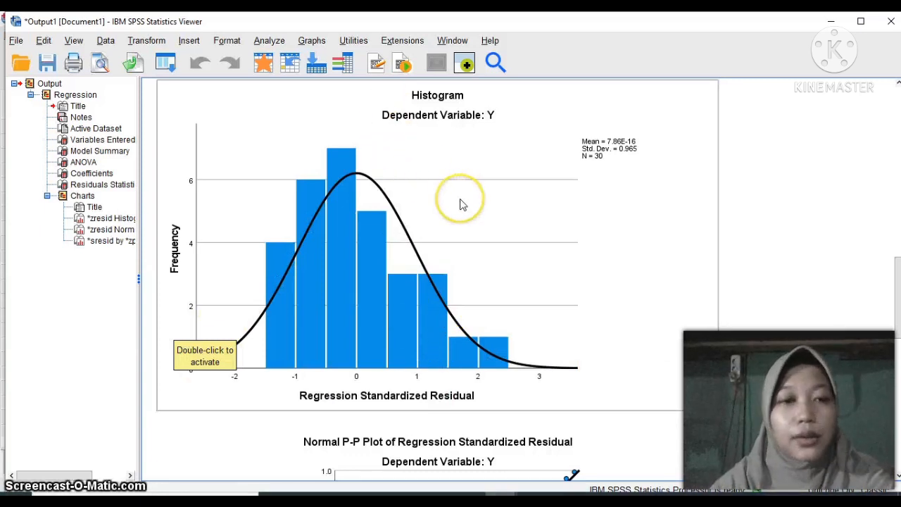
pyautogui.scroll(-3, 461, 205)
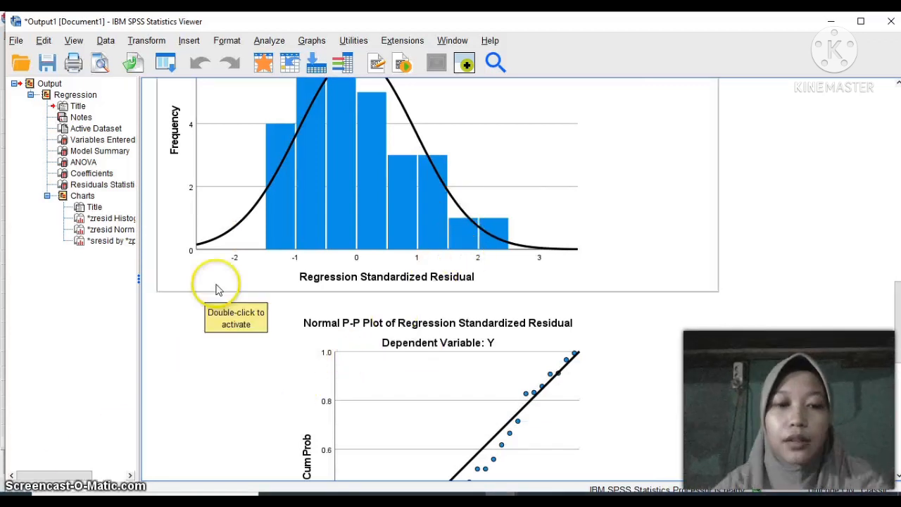
pyautogui.scroll(-2, 321, 367)
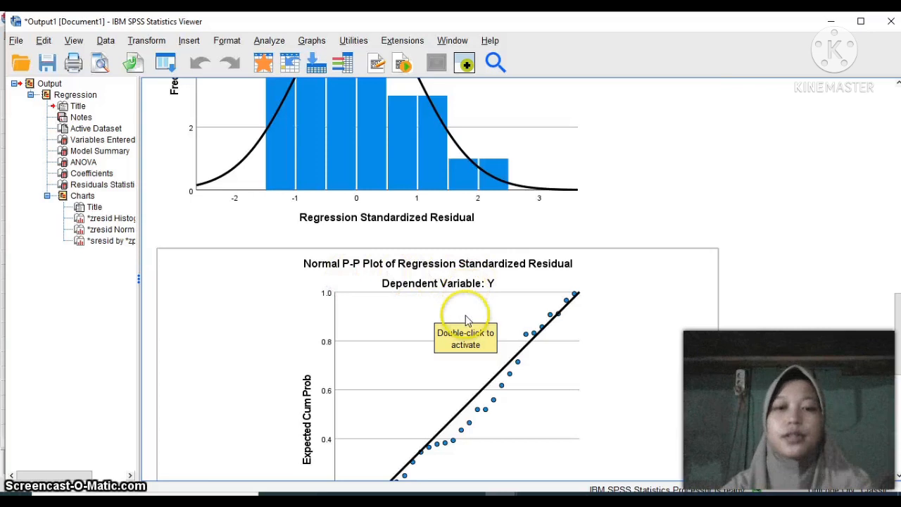
pyautogui.scroll(-2, 559, 331)
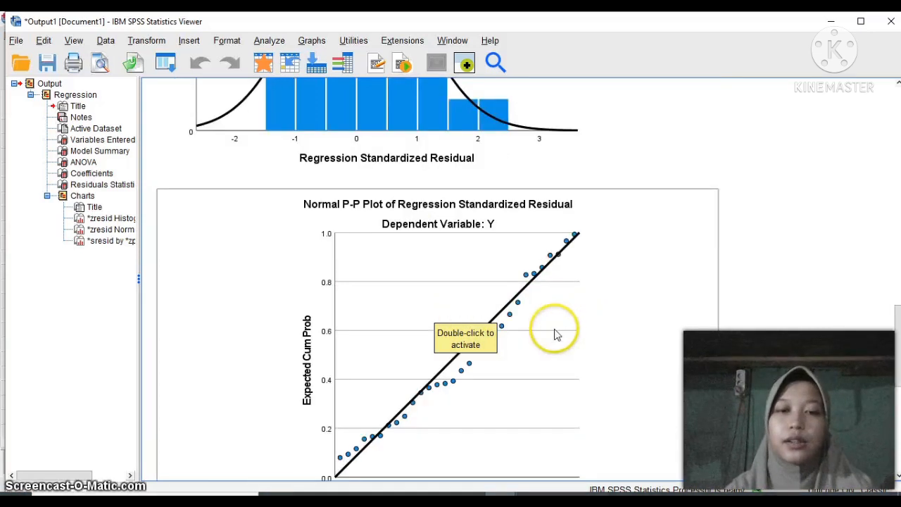
pyautogui.scroll(-2, 554, 334)
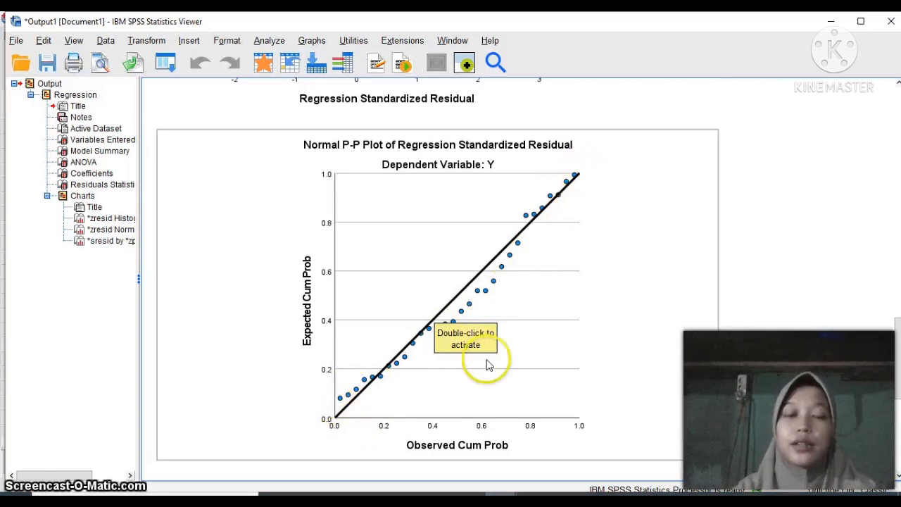
pyautogui.scroll(-3, 426, 413)
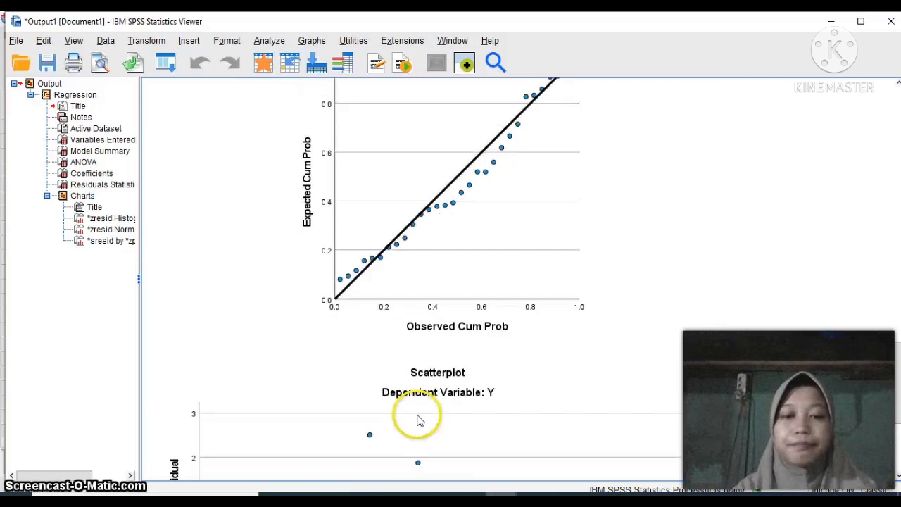
pyautogui.scroll(-2, 417, 419)
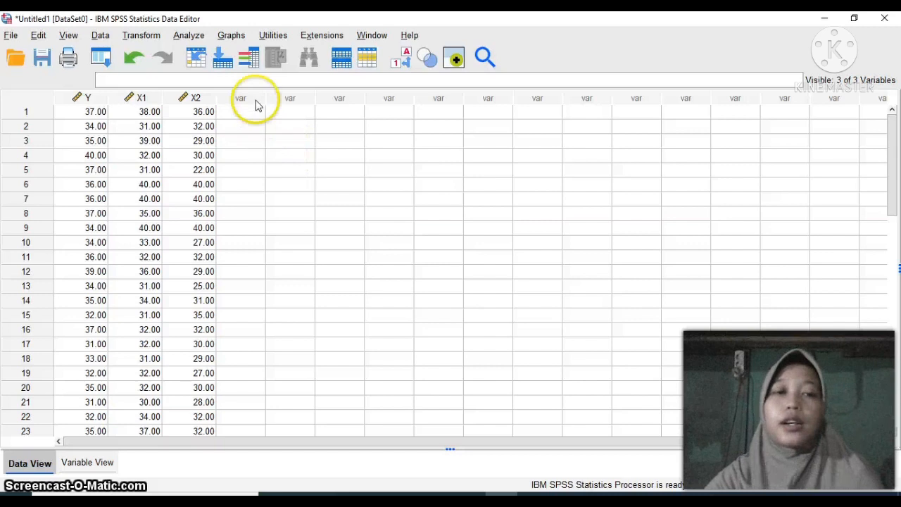
# Rerun the linear regression of Y on X1 and X2 with the unstandardized residuals saved as a new variable.
pyautogui.click(188, 37)
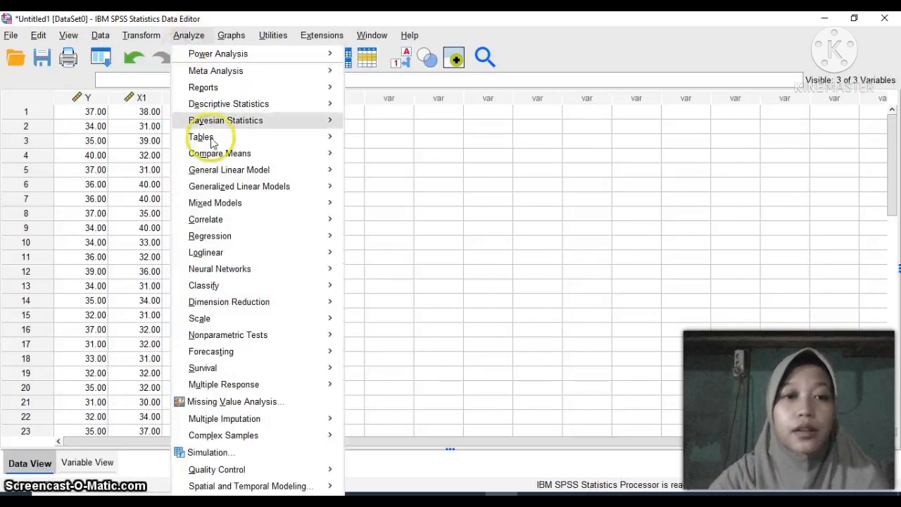
pyautogui.moveTo(227, 238)
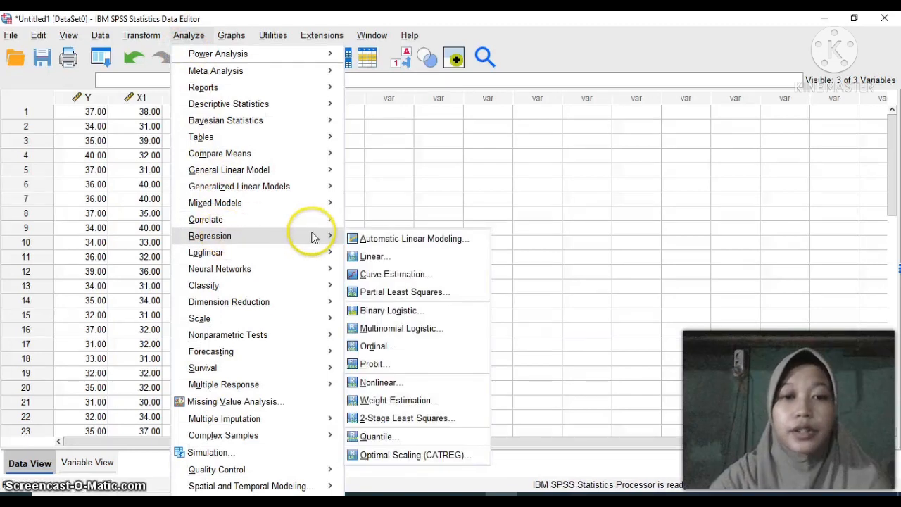
pyautogui.click(370, 257)
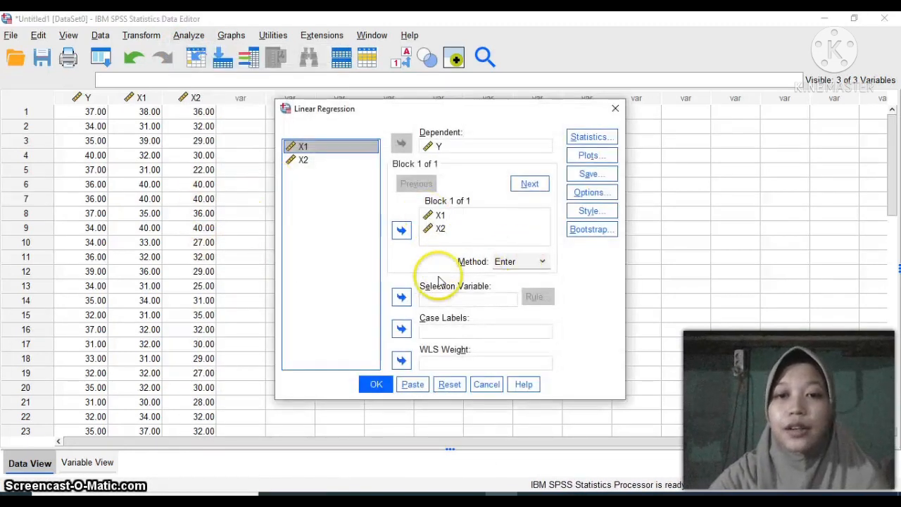
pyautogui.click(577, 194)
pyautogui.click(586, 176)
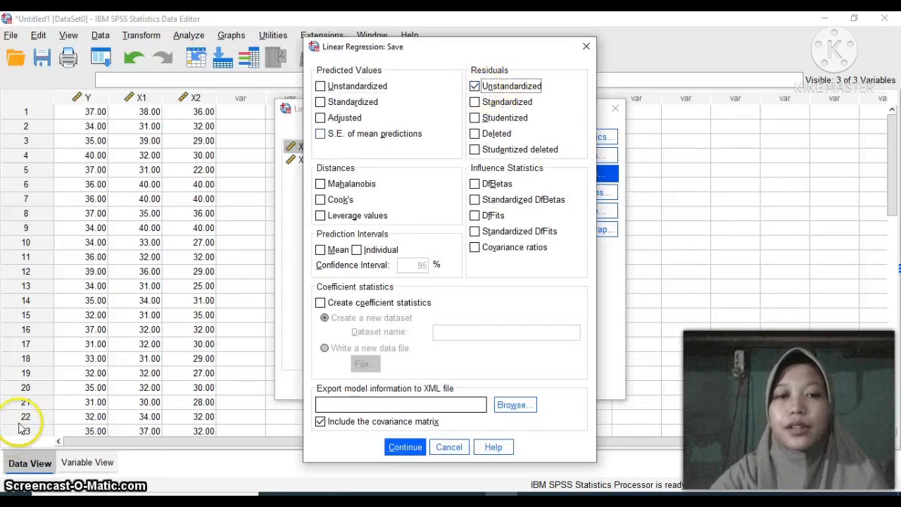
pyautogui.click(404, 447)
pyautogui.click(376, 386)
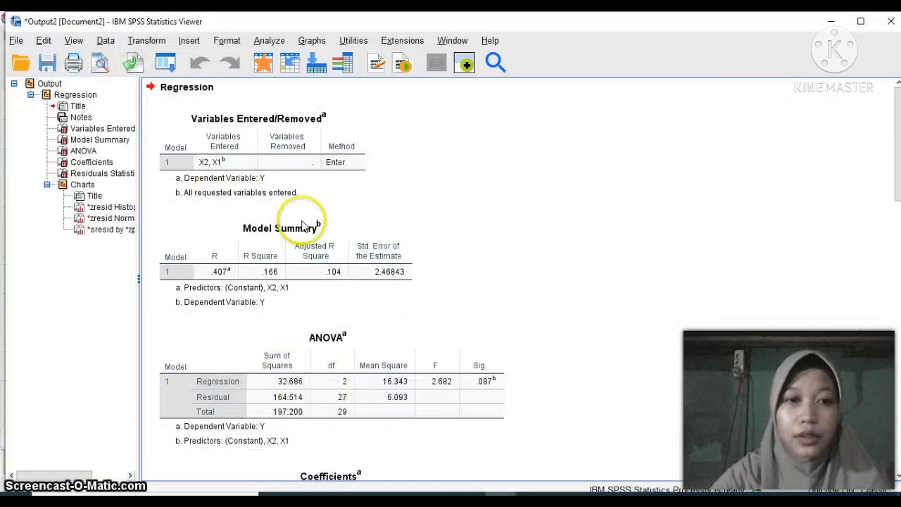
# Look over the new regression output tables and return to the dataset to view the saved residuals.
pyautogui.scroll(-2, 386, 267)
pyautogui.scroll(-5, 346, 275)
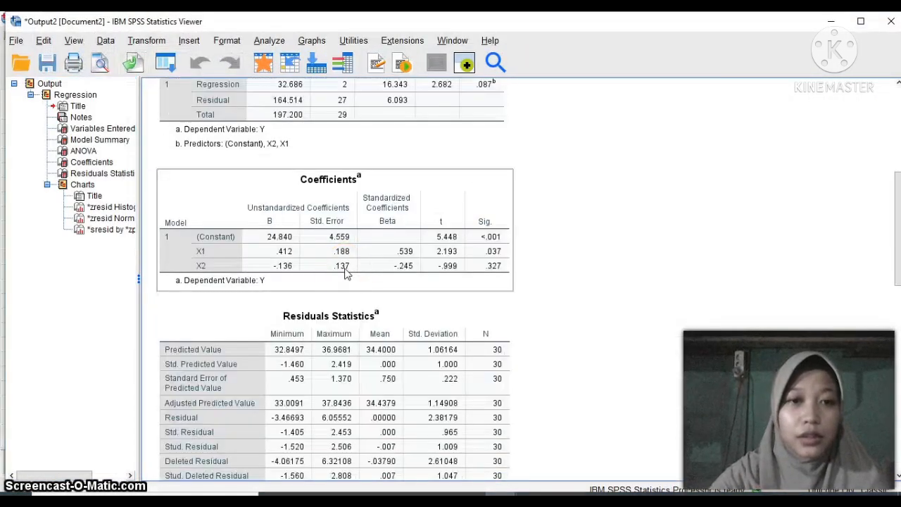
pyautogui.scroll(6, 346, 275)
pyautogui.click(346, 274)
pyautogui.click(352, 427)
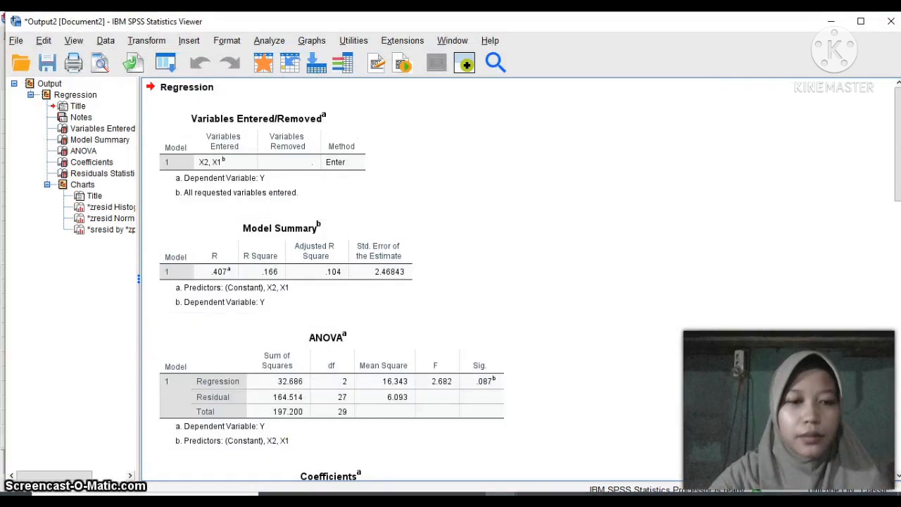
pyautogui.click(501, 502)
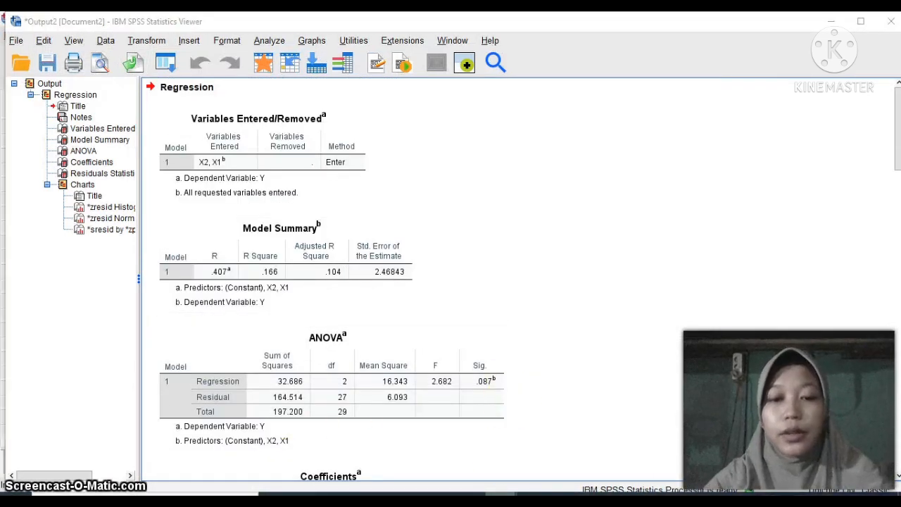
pyautogui.click(421, 470)
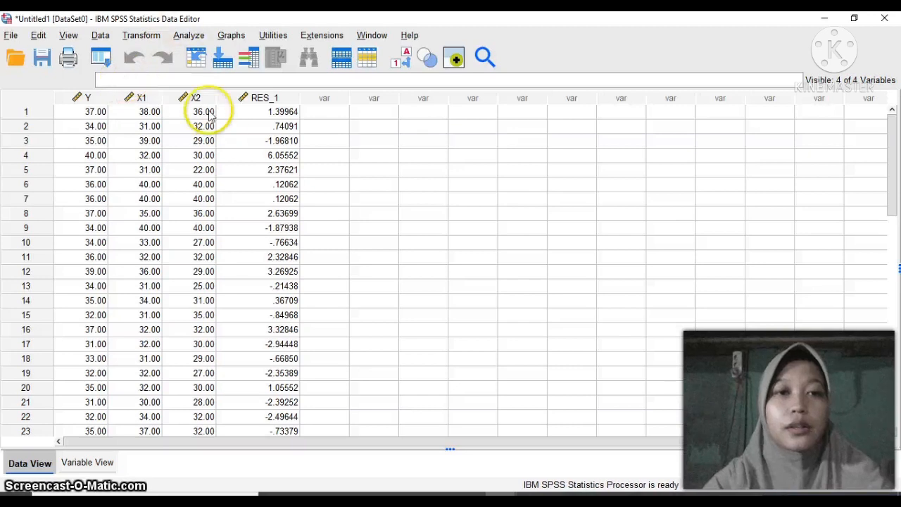
# Run a one-sample Kolmogorov-Smirnov test of Unstandardized Residual [RES_1] against the normal distribution and read its results table.
pyautogui.click(190, 35)
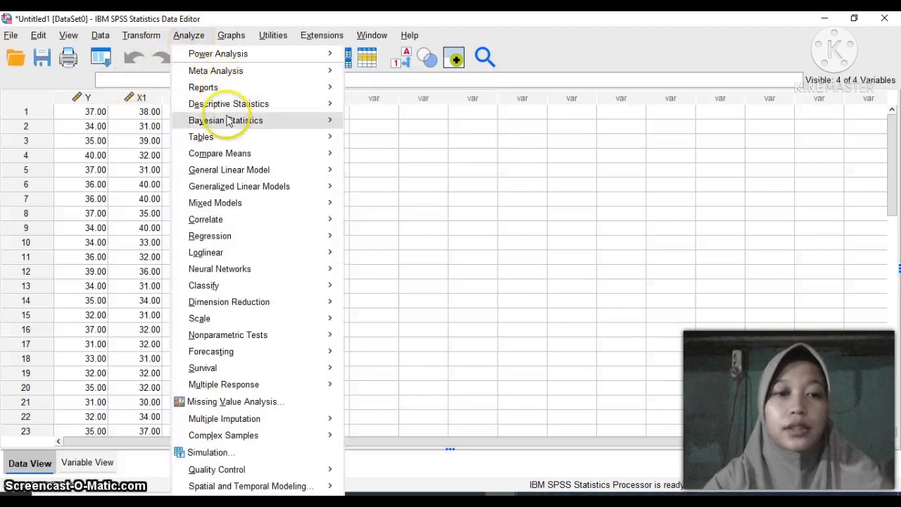
pyautogui.moveTo(257, 338)
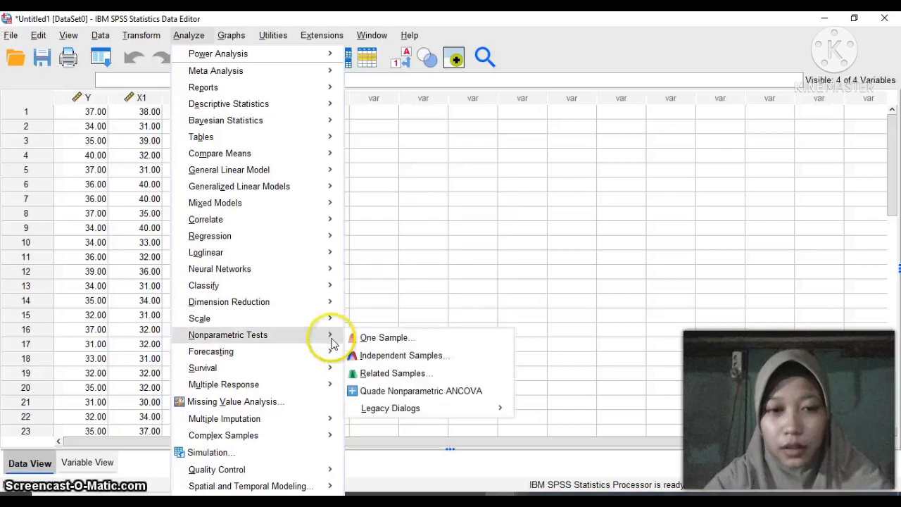
pyautogui.moveTo(331, 338)
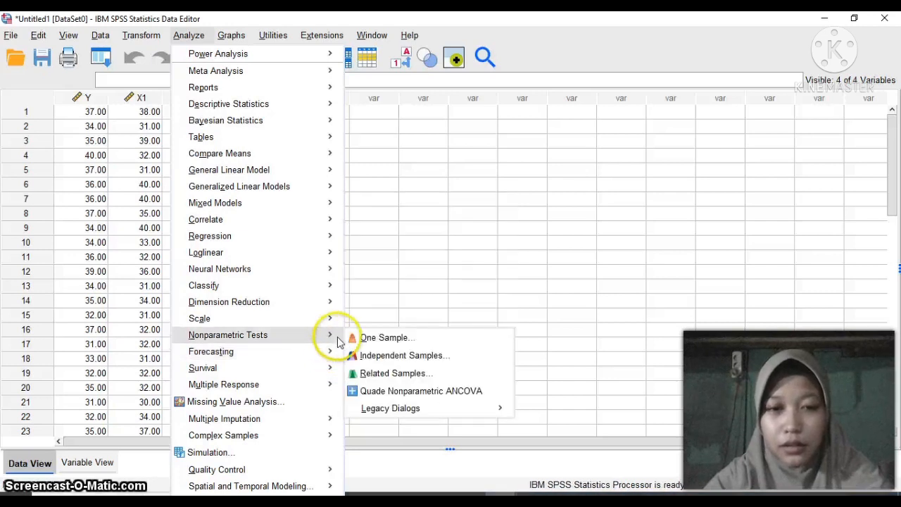
pyautogui.moveTo(377, 416)
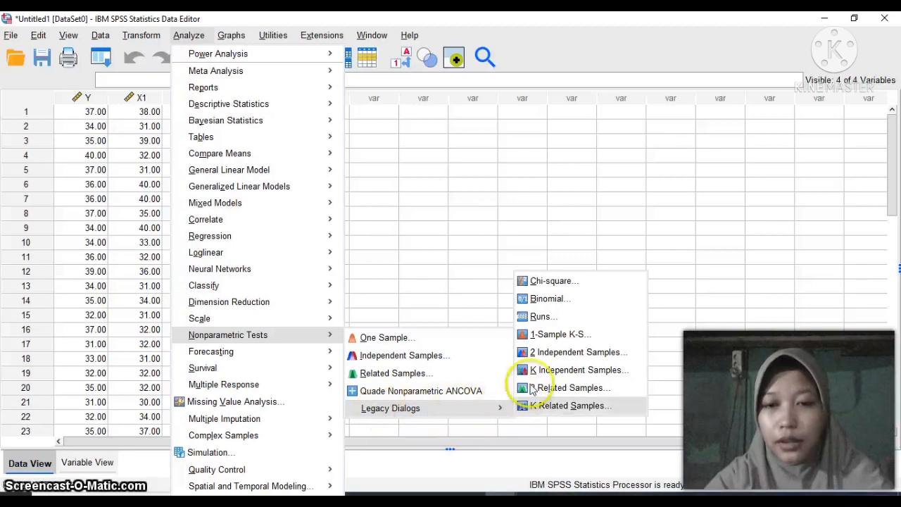
pyautogui.click(548, 337)
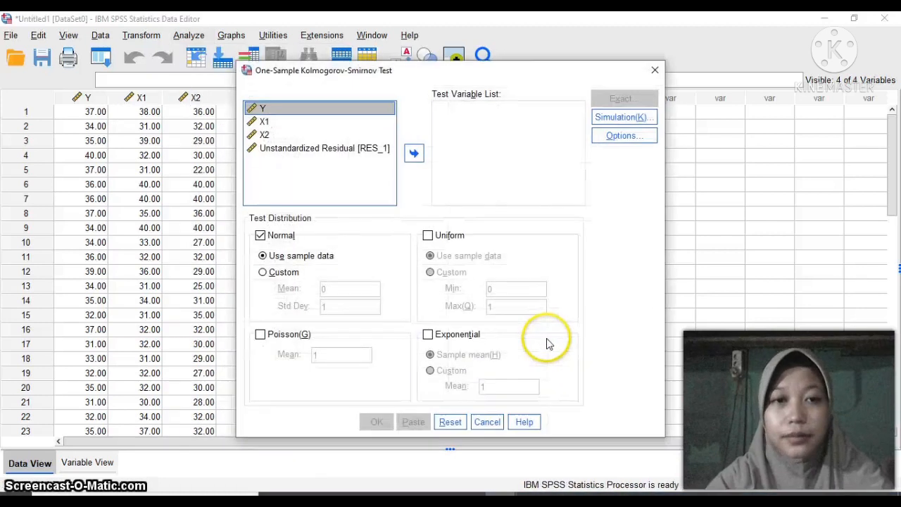
pyautogui.click(326, 153)
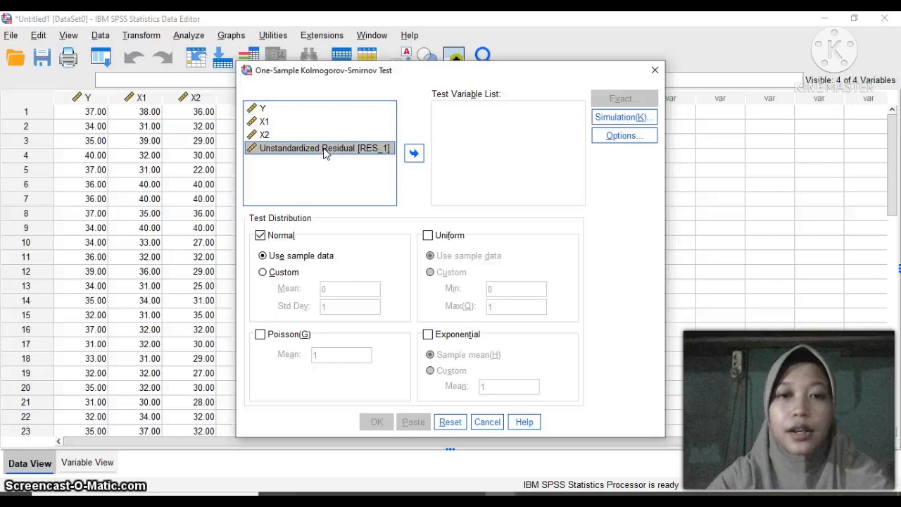
pyautogui.click(414, 155)
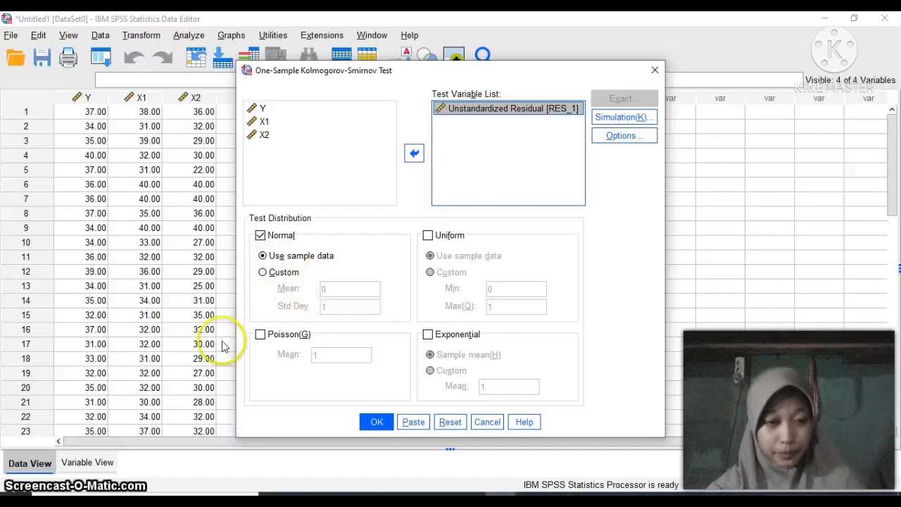
pyautogui.click(376, 424)
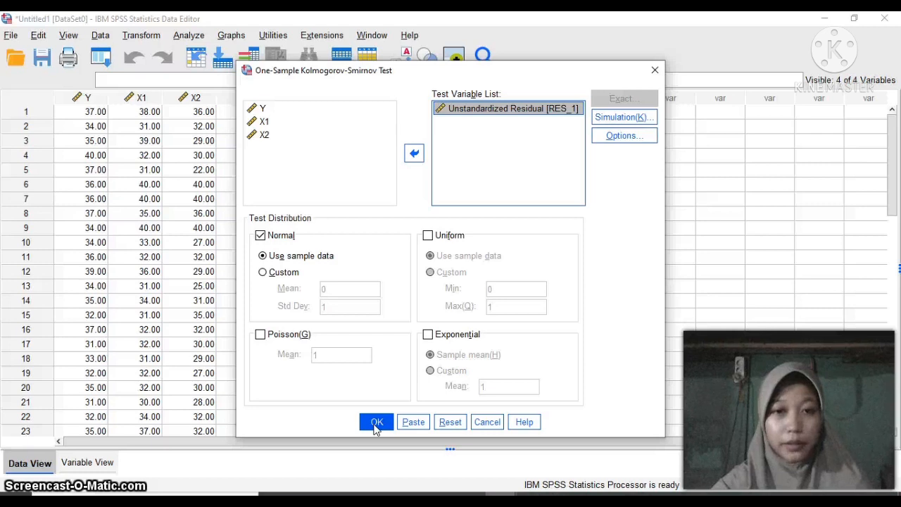
pyautogui.click(375, 423)
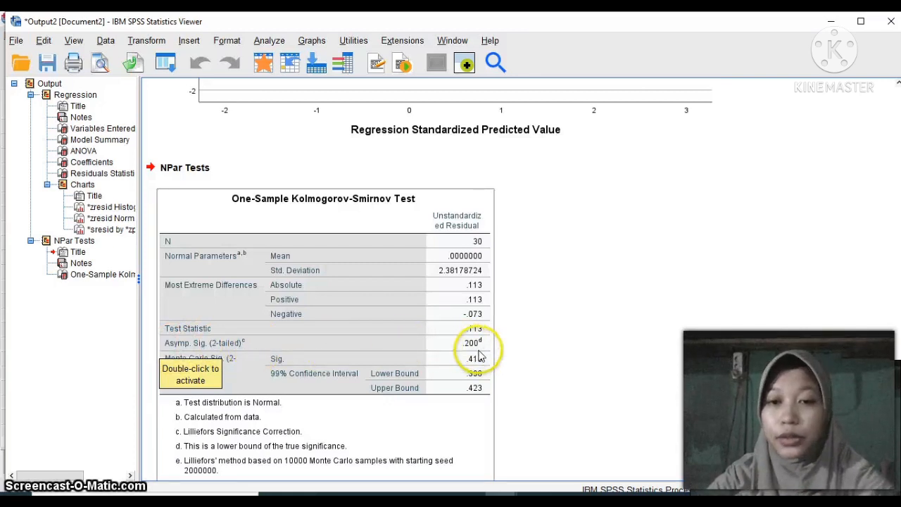
pyautogui.scroll(-1, 285, 377)
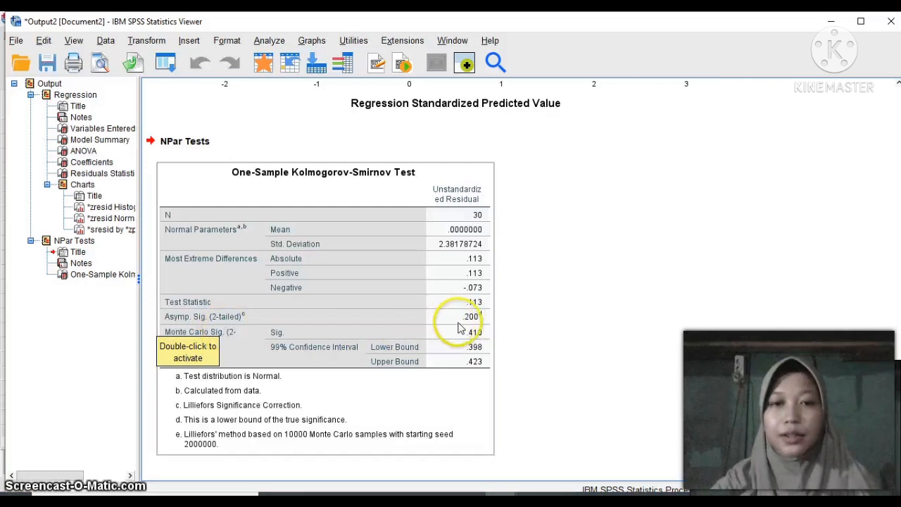
pyautogui.click(545, 331)
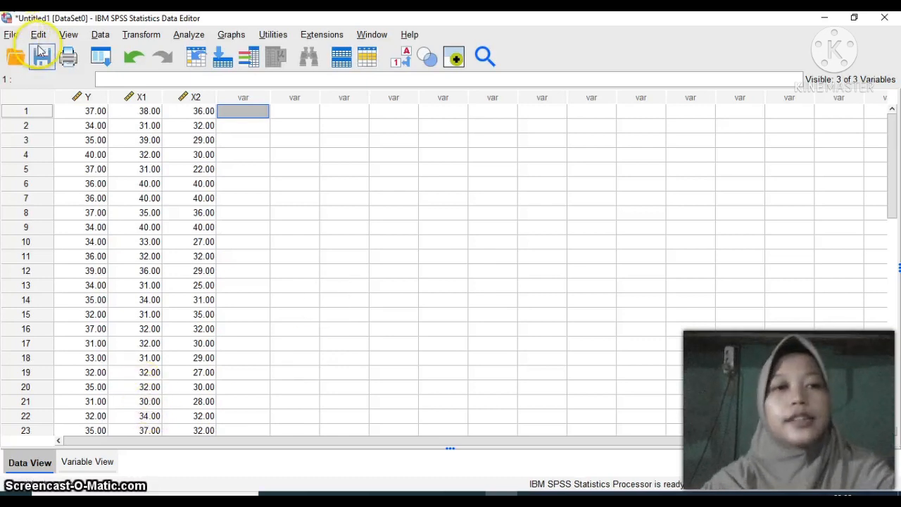
# Set up a linear regression with Y as the dependent variable and X1 and X2 as the independent variables.
pyautogui.click(189, 36)
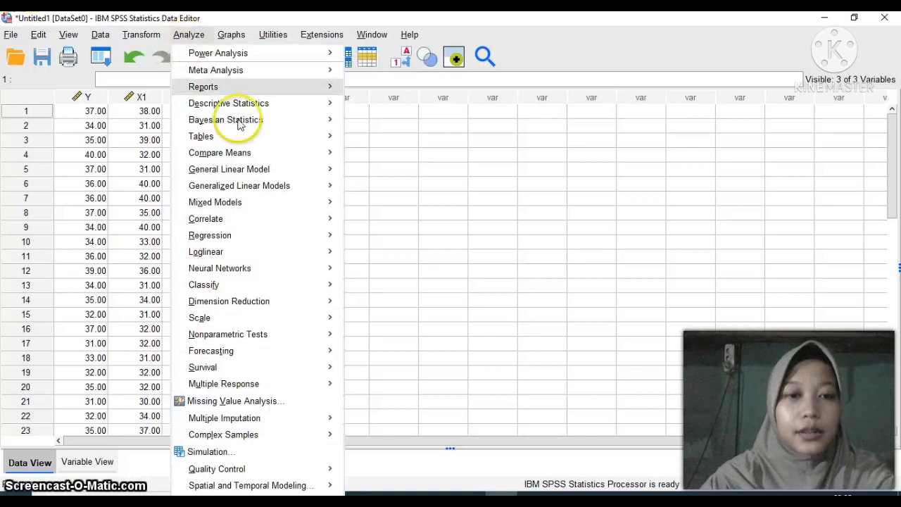
pyautogui.moveTo(285, 235)
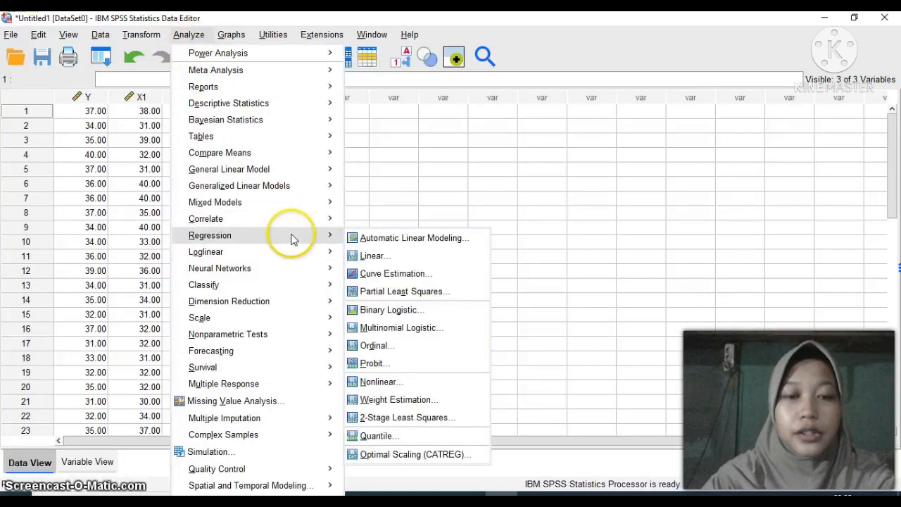
pyautogui.click(363, 258)
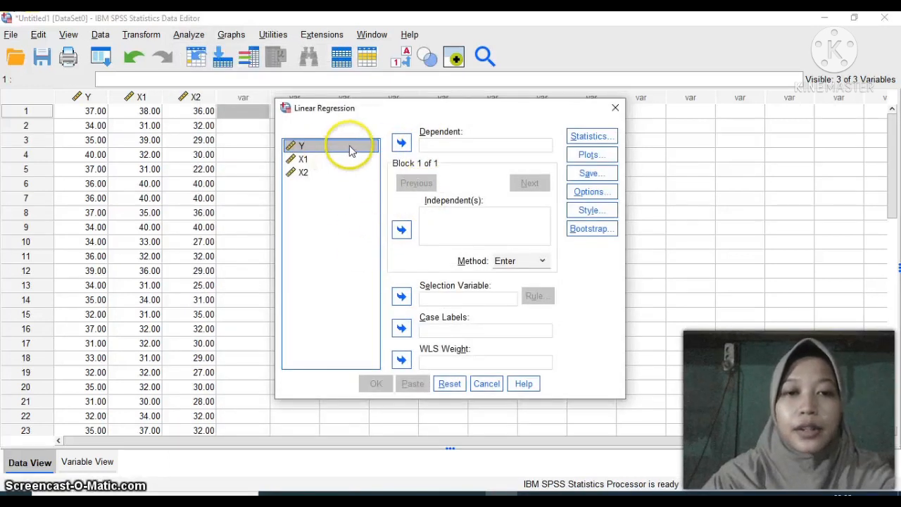
pyautogui.click(401, 145)
pyautogui.click(358, 145)
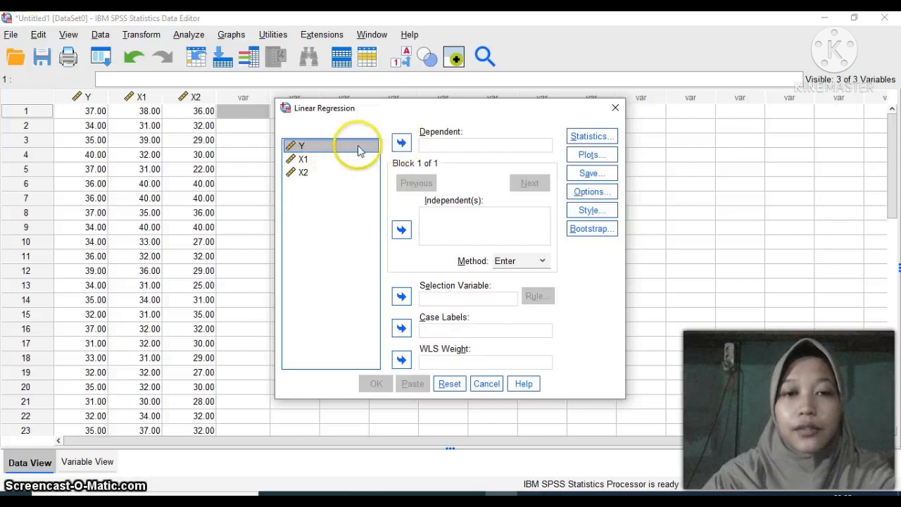
pyautogui.click(401, 143)
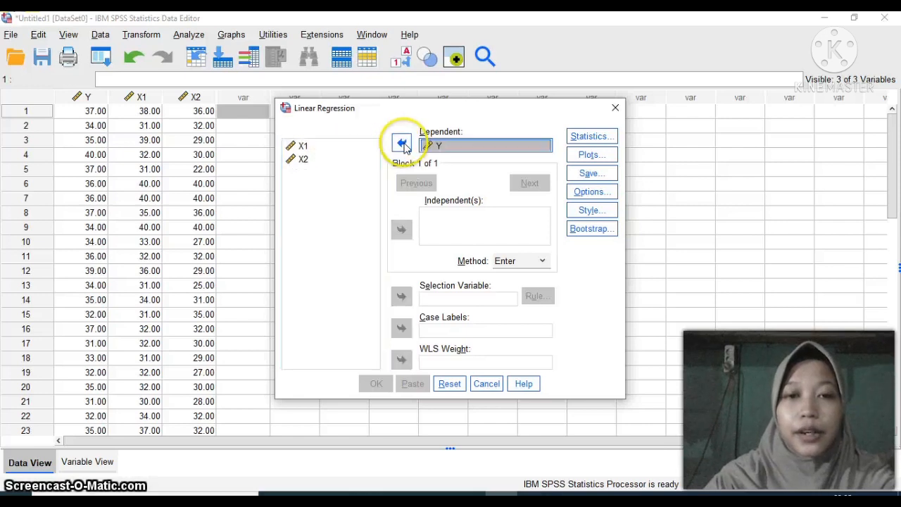
pyautogui.click(324, 149)
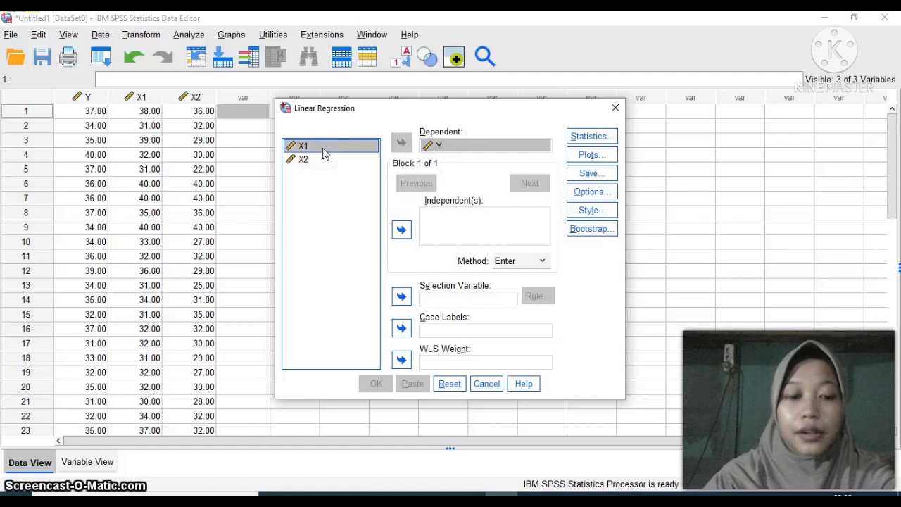
pyautogui.hotkey('shift', 'Down')
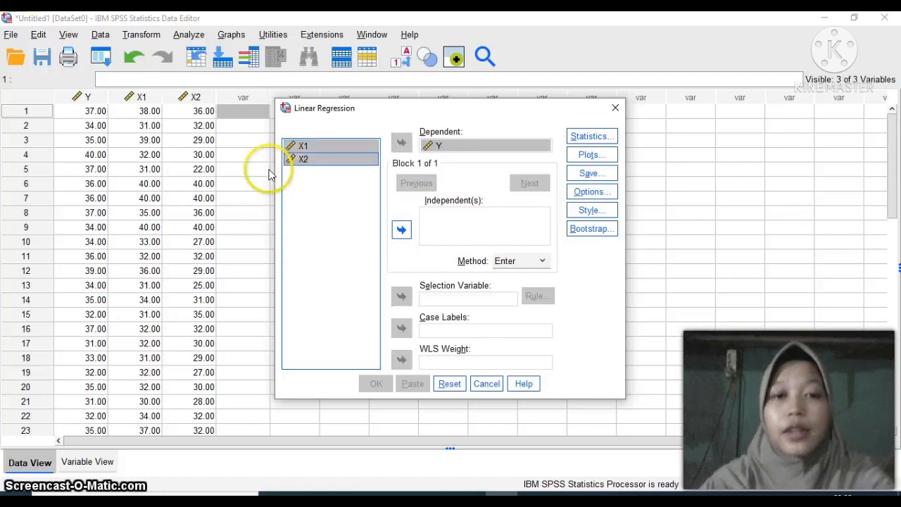
pyautogui.click(402, 228)
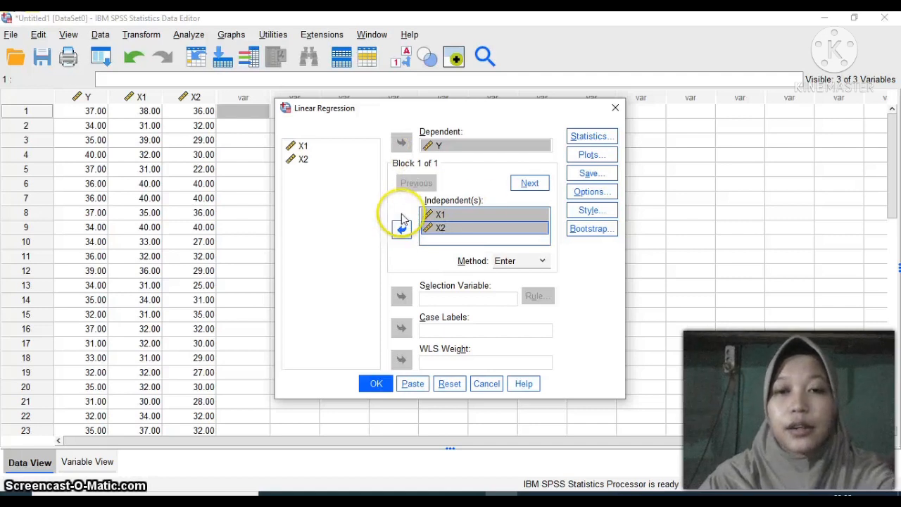
# Add the covariance matrix and collinearity diagnostics to the regression statistics and run the analysis.
pyautogui.click(579, 141)
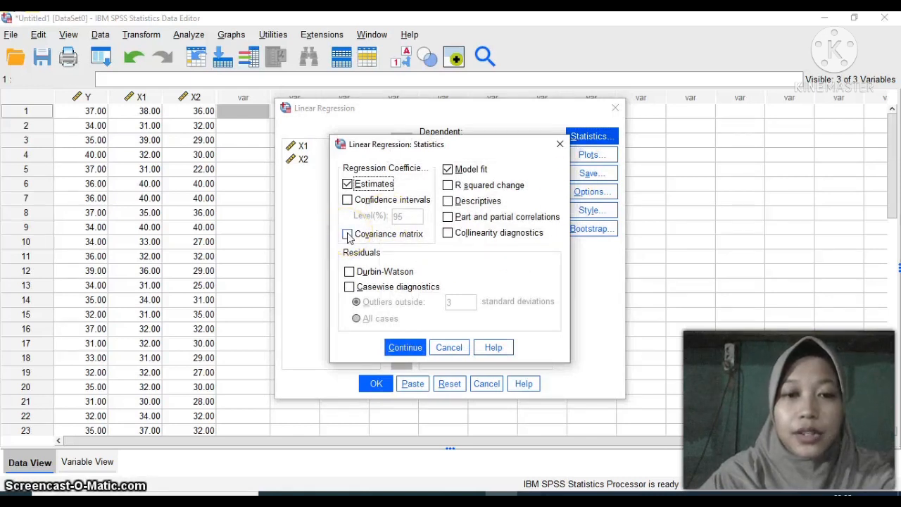
pyautogui.click(449, 234)
pyautogui.click(413, 346)
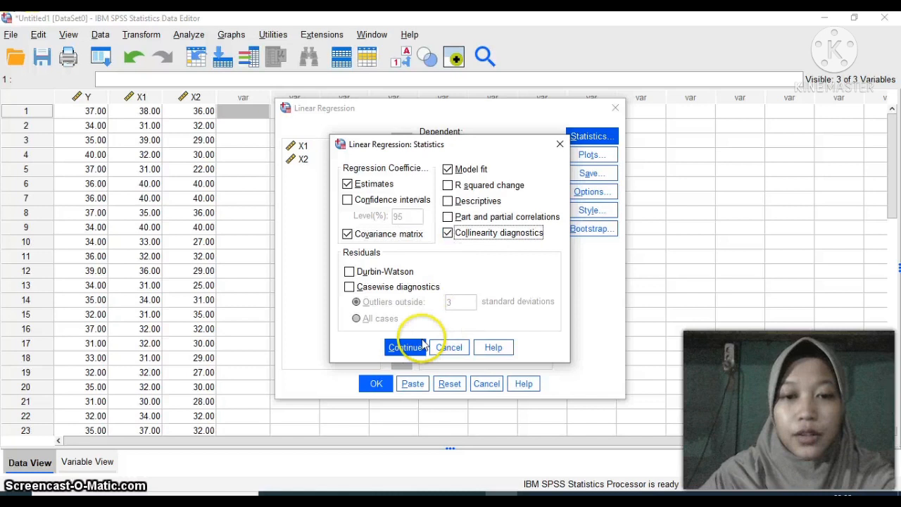
pyautogui.click(375, 384)
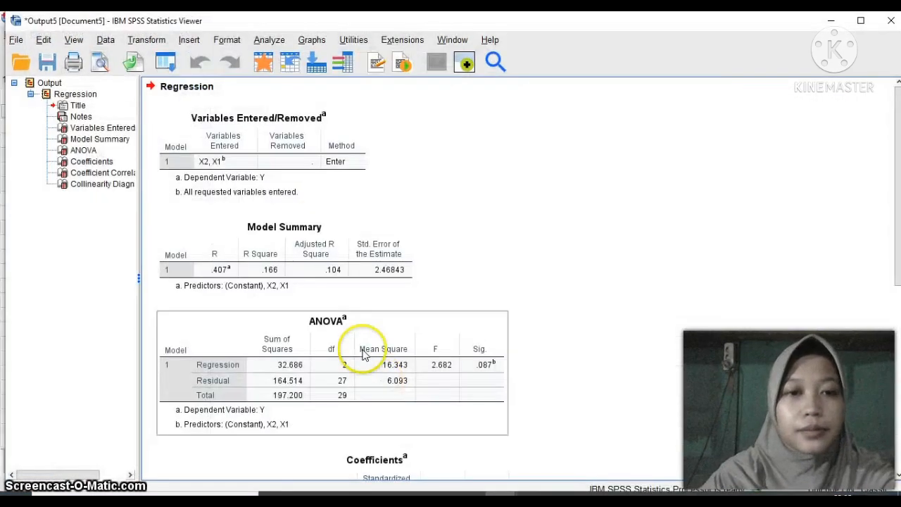
# Examine the regression output, reading the tolerance and VIF in the Coefficients table, the coefficient correlations and the collinearity diagnostics.
pyautogui.scroll(-10, 303, 212)
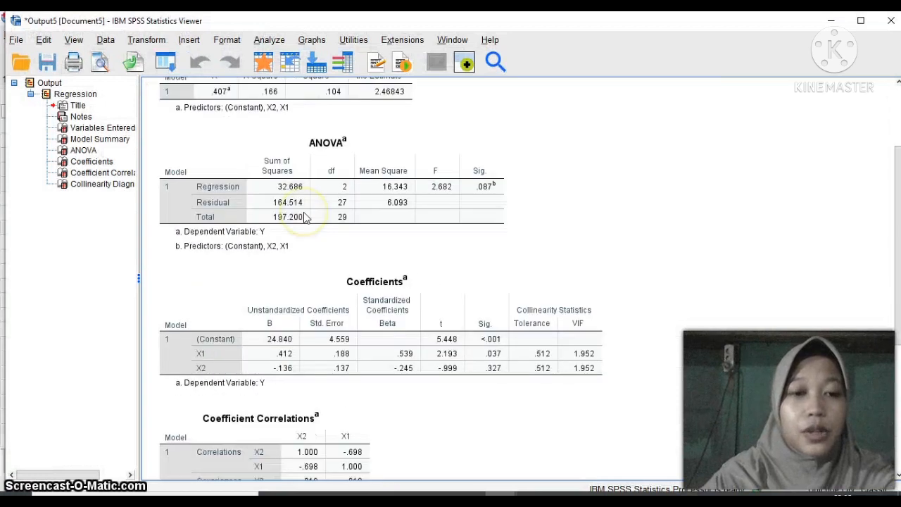
pyautogui.scroll(10, 305, 217)
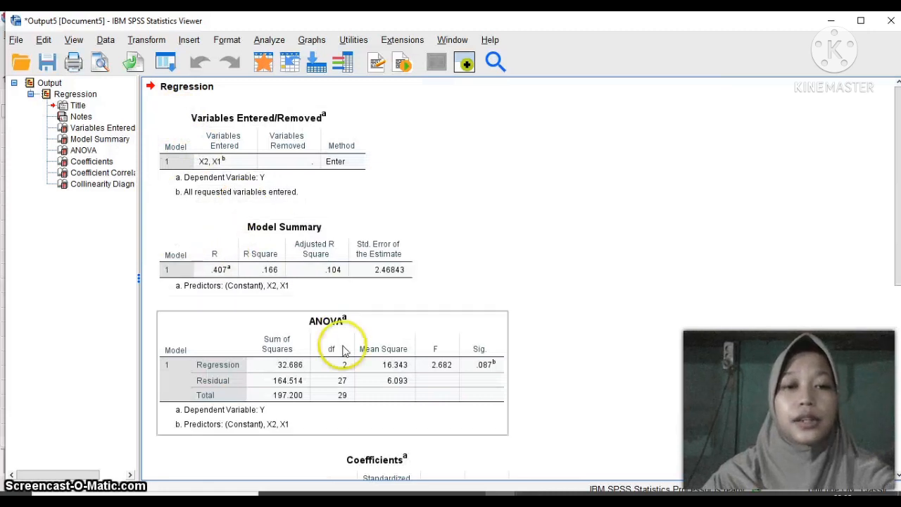
pyautogui.scroll(-10, 183, 278)
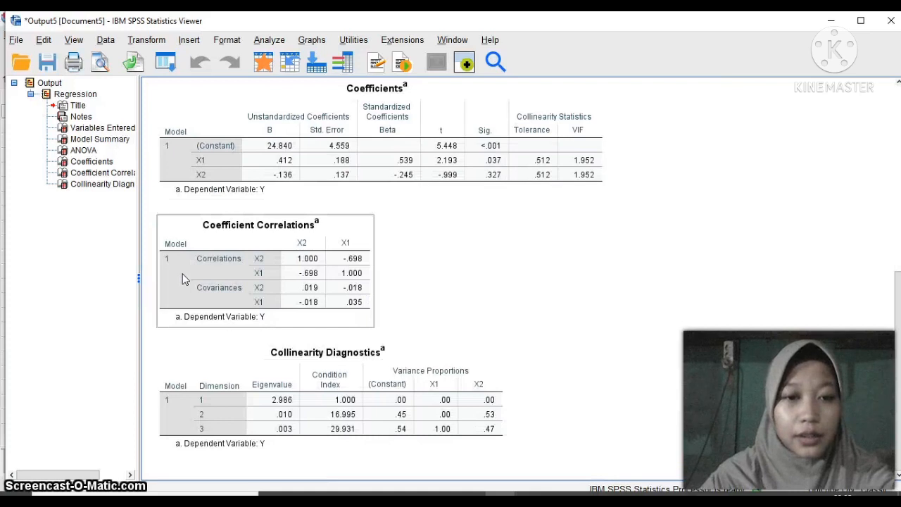
pyautogui.scroll(10, 183, 275)
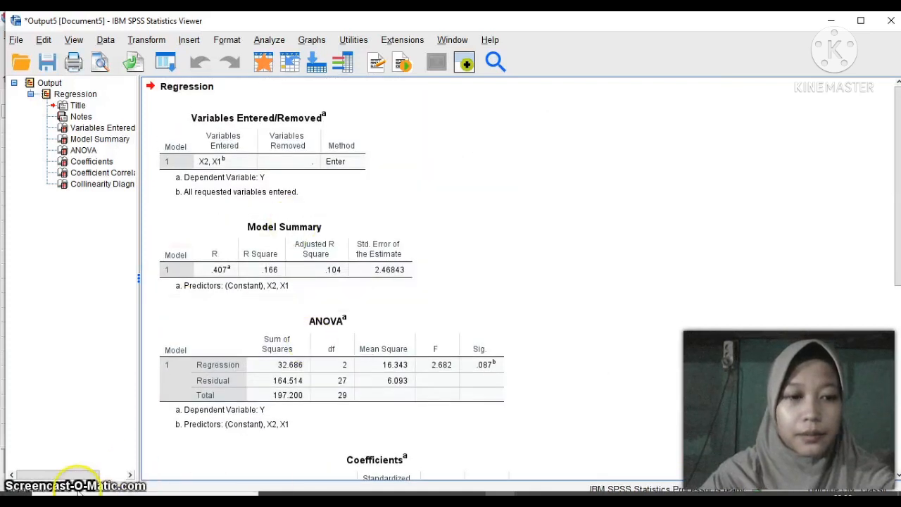
pyautogui.scroll(-10, 211, 292)
pyautogui.scroll(6, 211, 288)
pyautogui.scroll(-5, 213, 288)
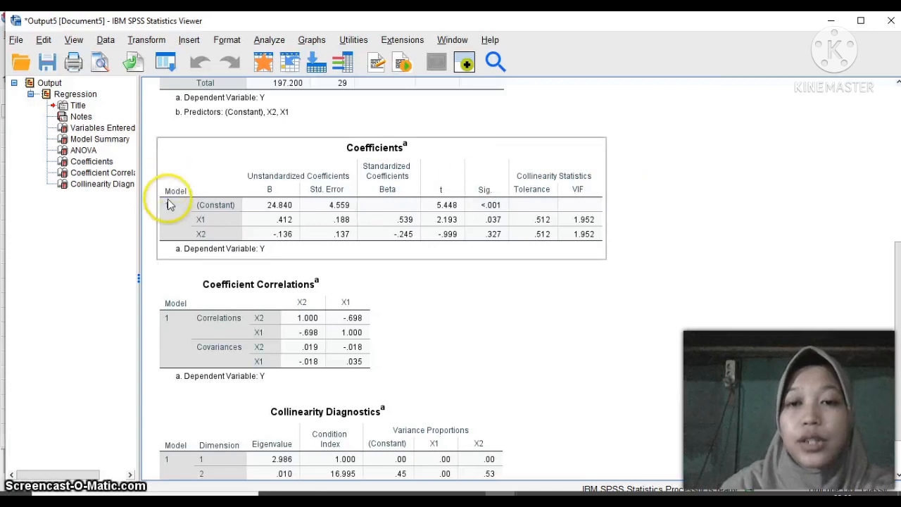
pyautogui.click(342, 330)
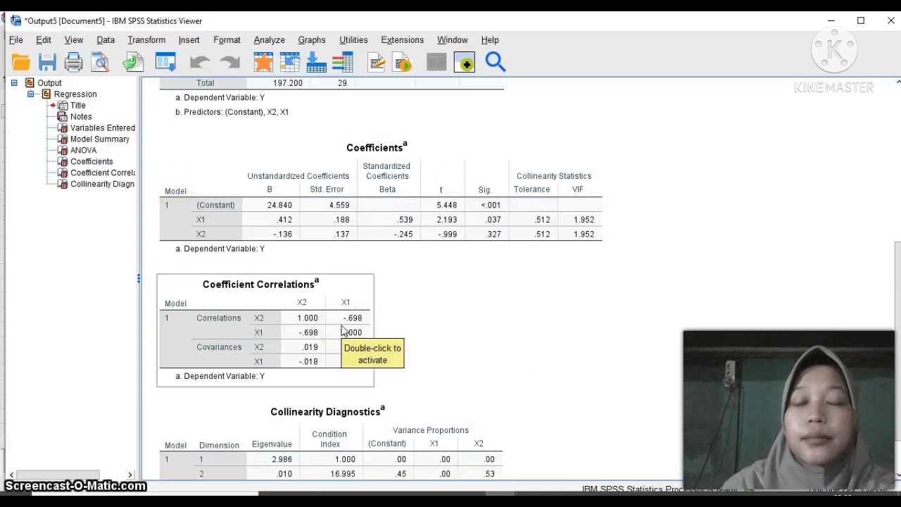
pyautogui.click(331, 320)
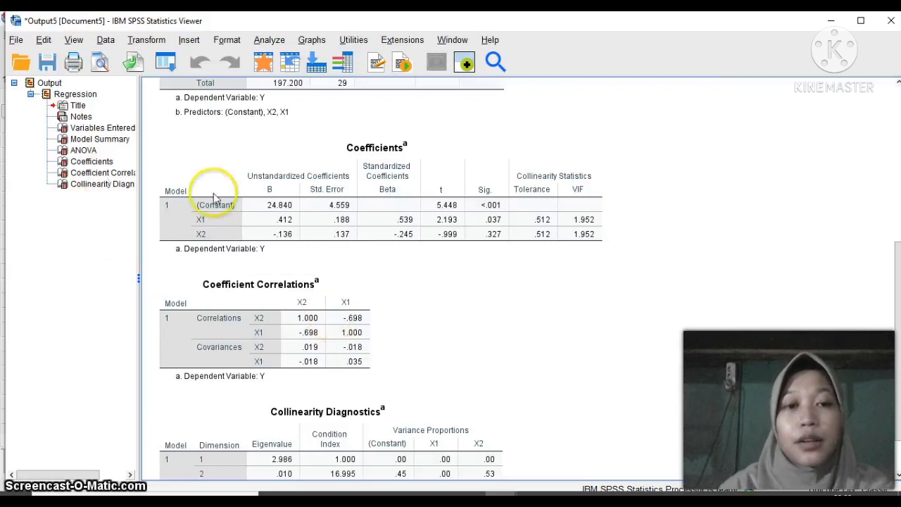
pyautogui.click(547, 238)
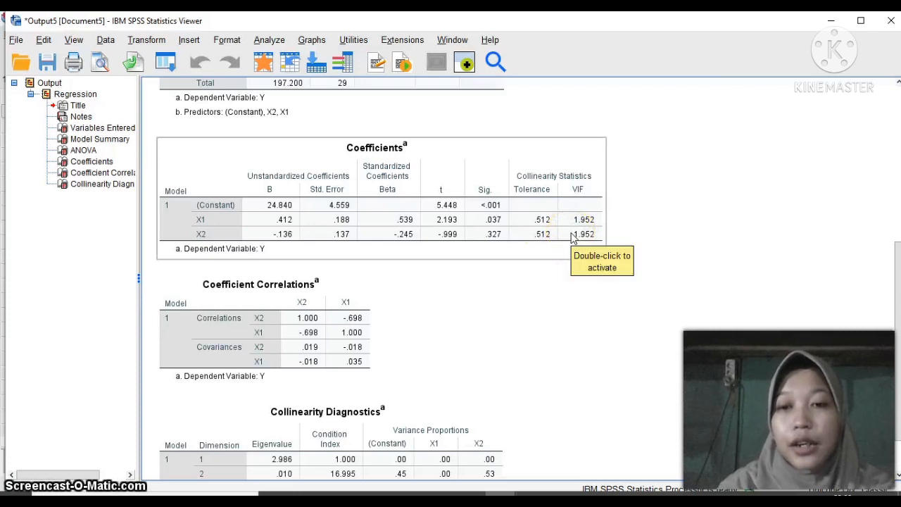
pyautogui.click(491, 260)
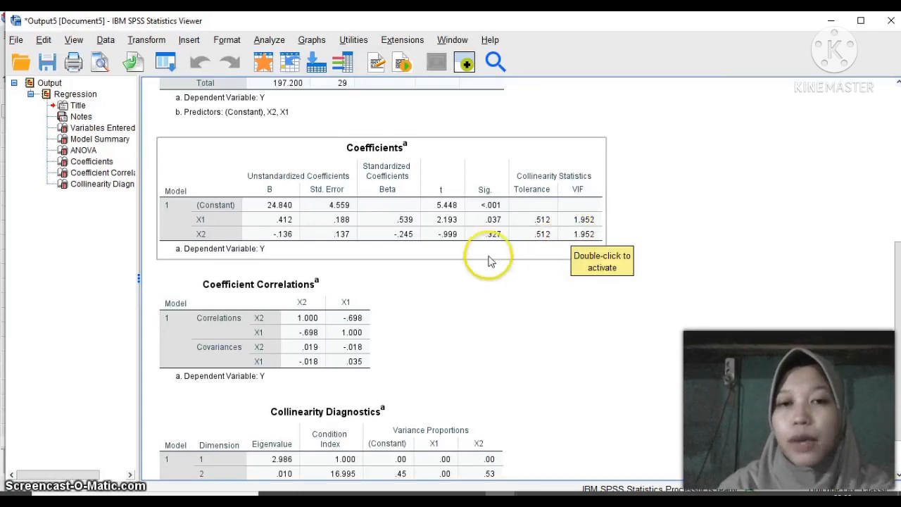
pyautogui.click(209, 294)
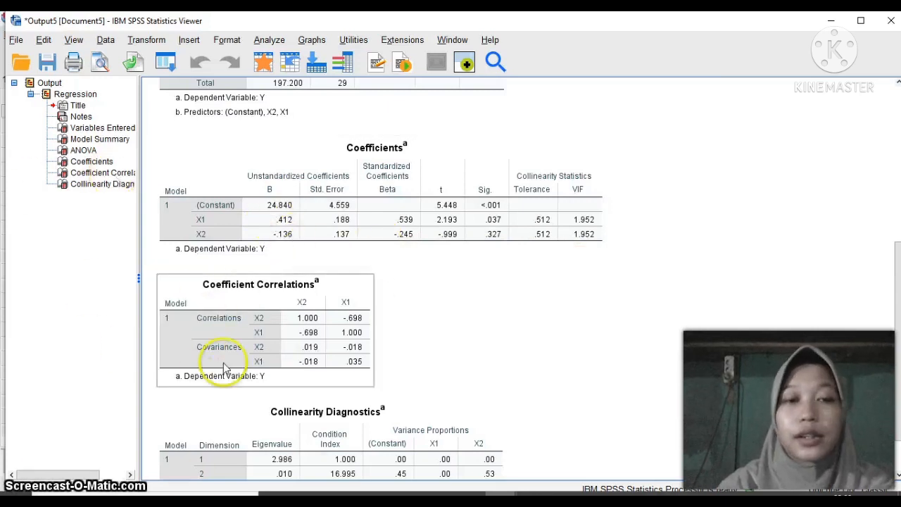
pyautogui.click(182, 457)
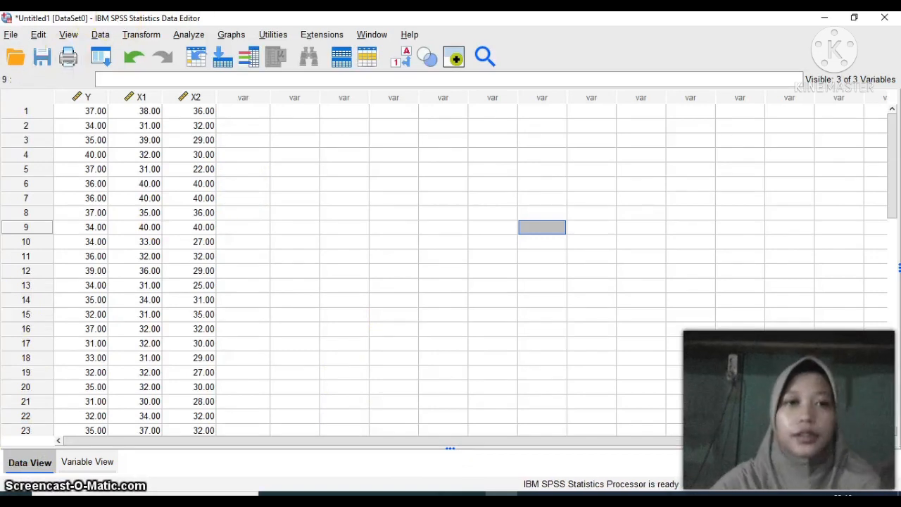
# Start a new linear regression on the dataset, assigning Y as dependent and both X1 and X2 as independents.
pyautogui.click(192, 35)
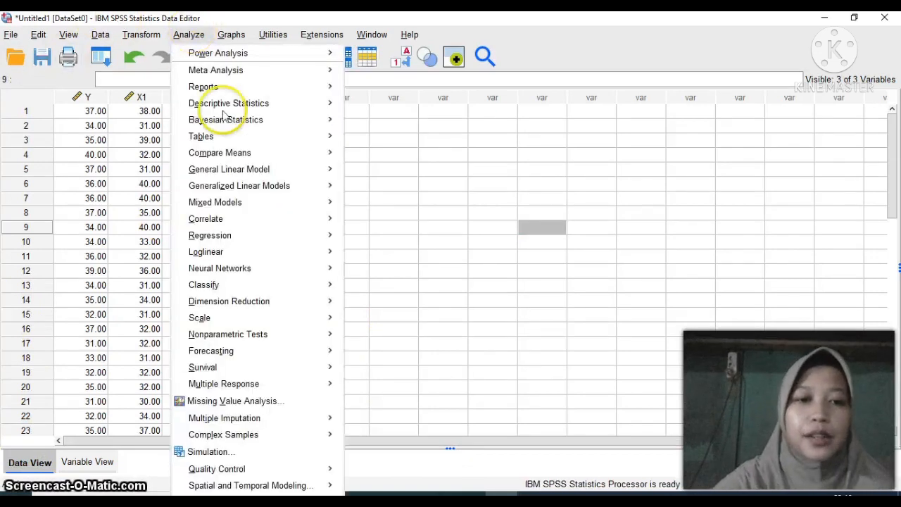
pyautogui.moveTo(257, 243)
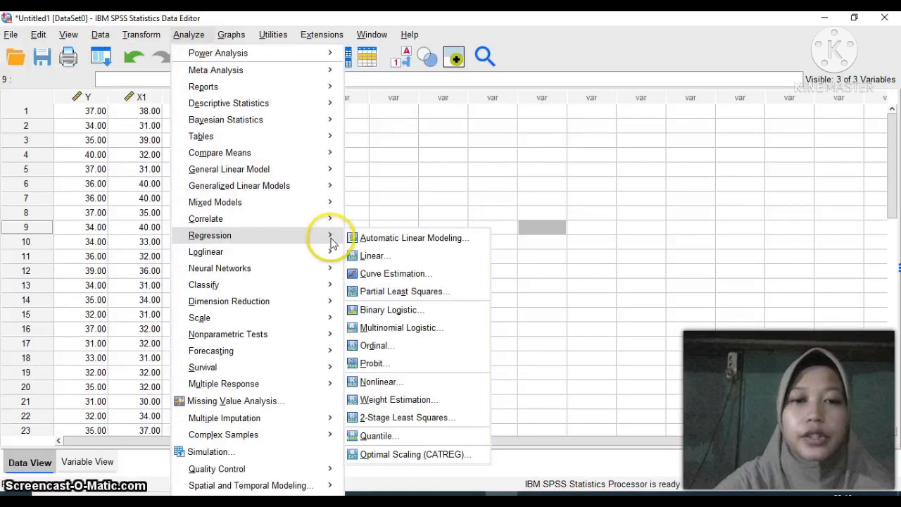
pyautogui.click(372, 256)
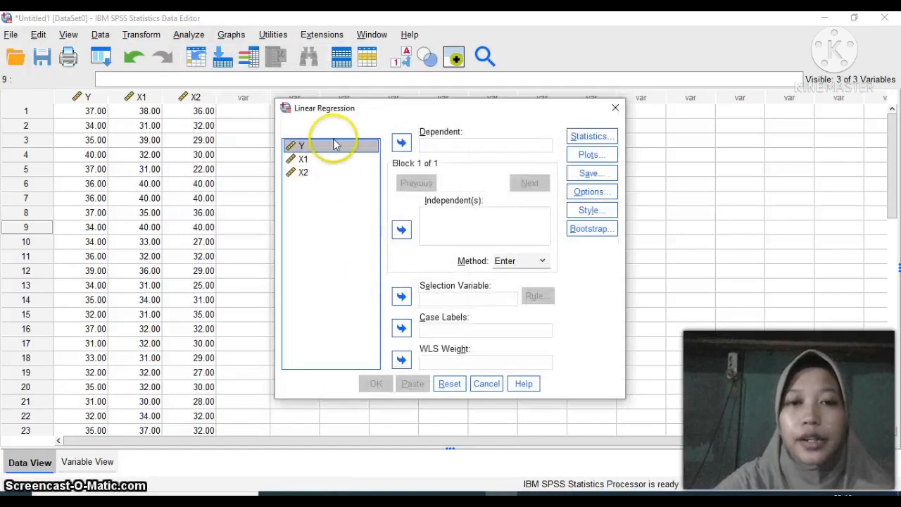
pyautogui.click(401, 144)
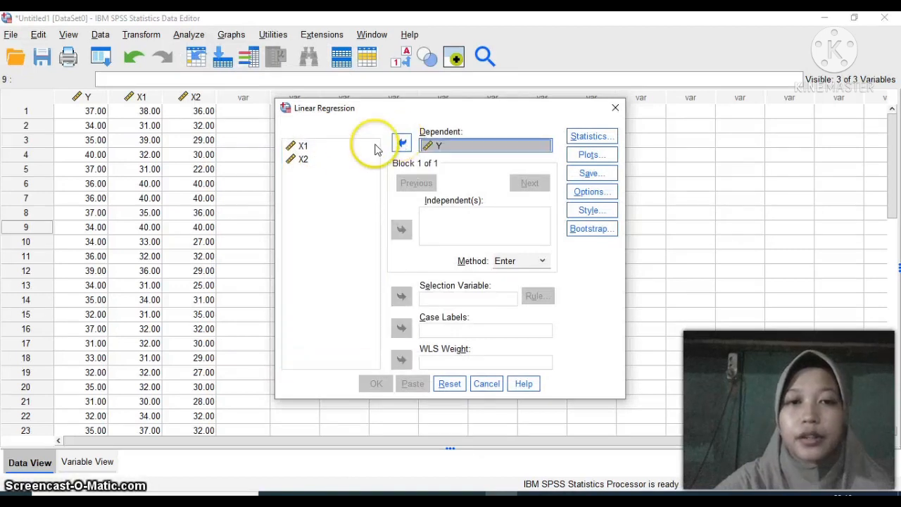
pyautogui.click(324, 146)
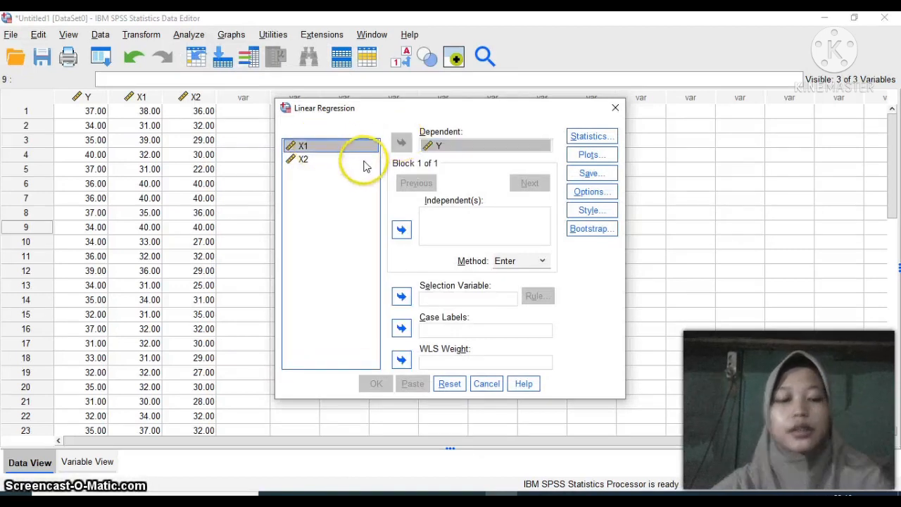
pyautogui.keyDown('shift'); pyautogui.click(364, 160); pyautogui.keyUp('shift')
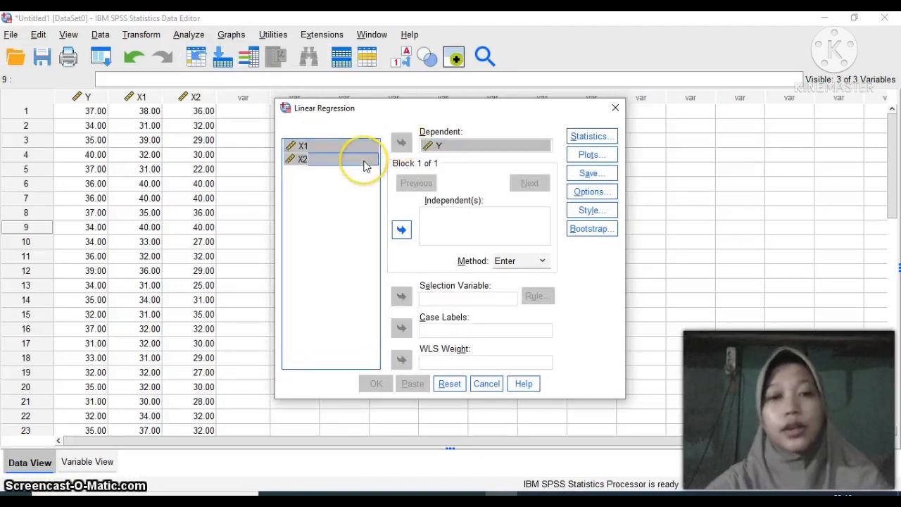
pyautogui.click(402, 229)
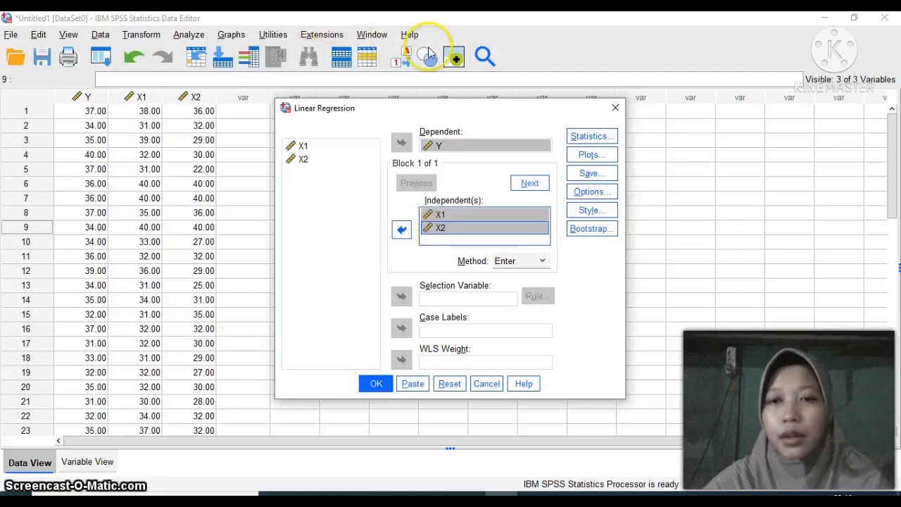
# Request a scatterplot of *SRESID (Y) against *ZPRED (X), a histogram and a normal probability plot, and run the regression.
pyautogui.click(577, 156)
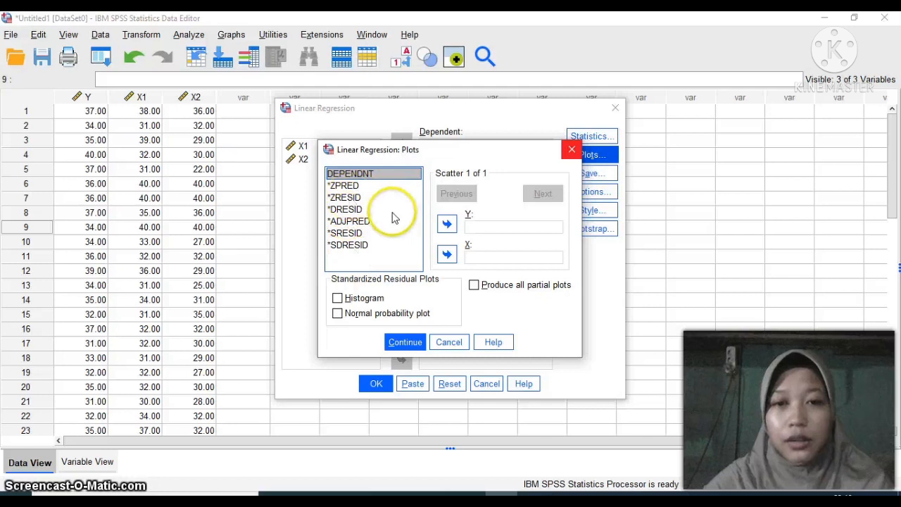
pyautogui.click(347, 234)
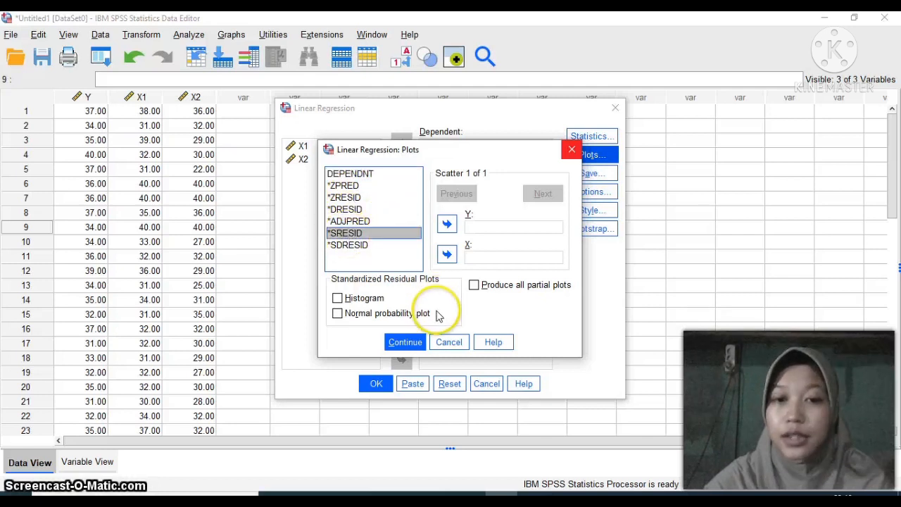
pyautogui.click(446, 224)
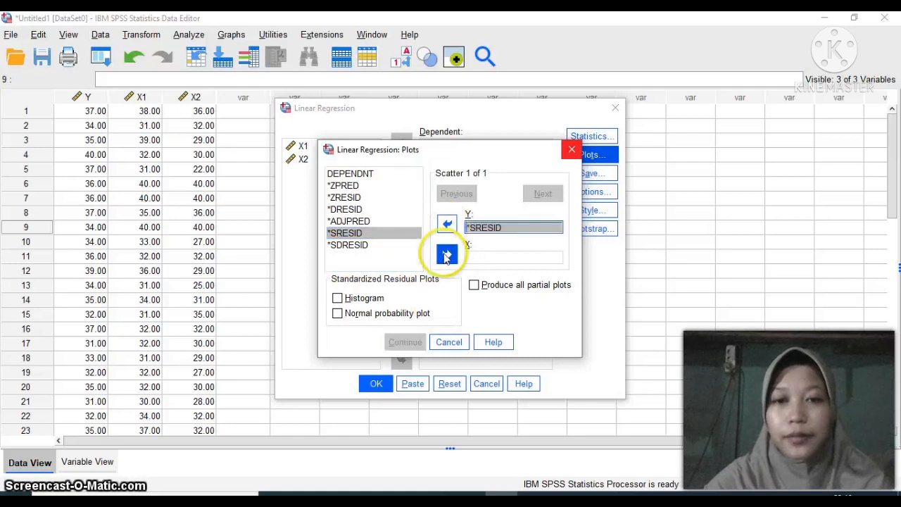
pyautogui.click(344, 185)
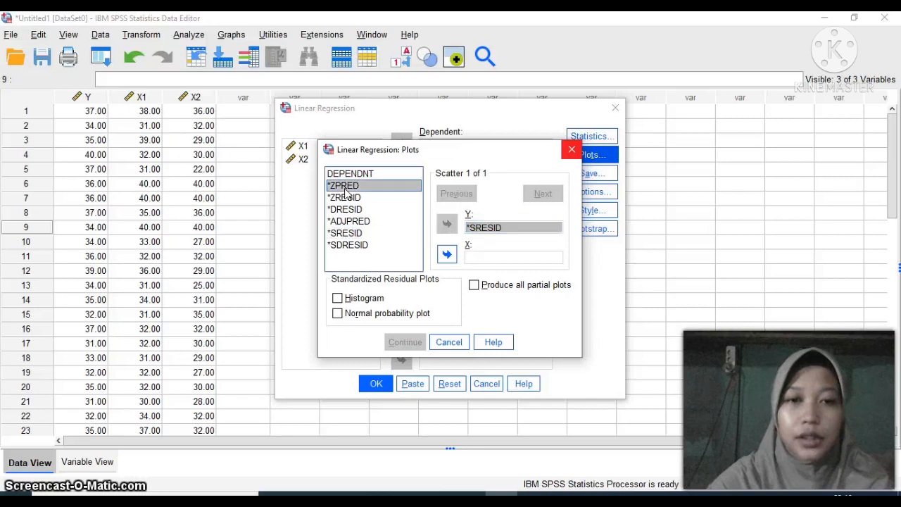
pyautogui.click(446, 254)
pyautogui.click(338, 299)
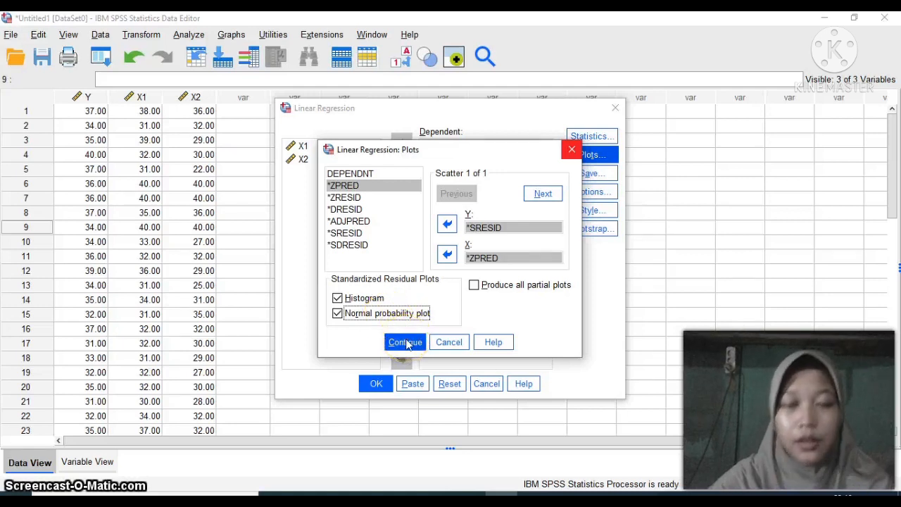
pyautogui.click(406, 342)
pyautogui.click(377, 384)
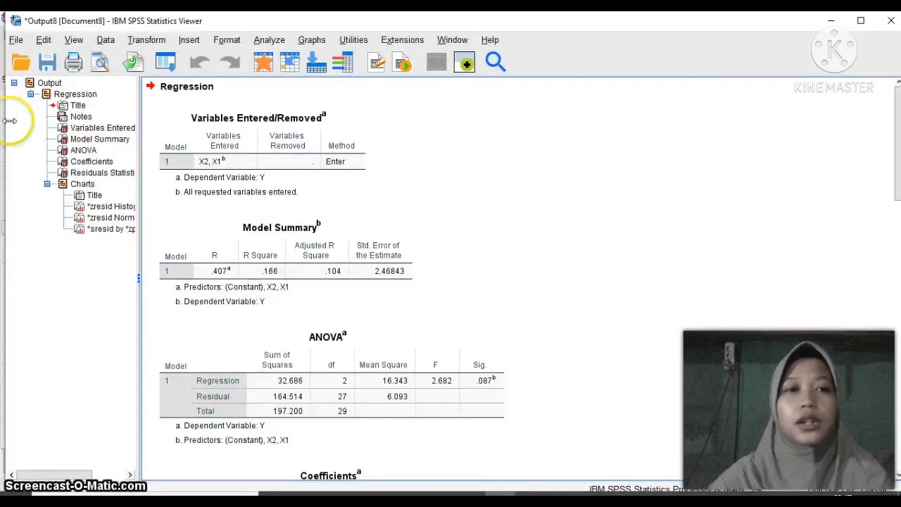
# Examine the scatterplot of studentized residuals against standardized predicted values in the regression output for signs of heteroscedasticity.
pyautogui.scroll(-2, 163, 180)
pyautogui.scroll(-15, 163, 180)
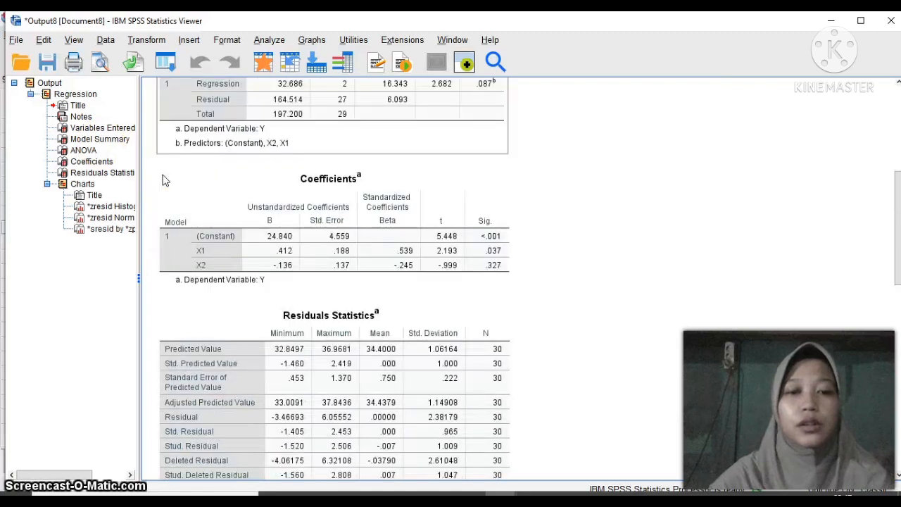
pyautogui.scroll(-15, 173, 181)
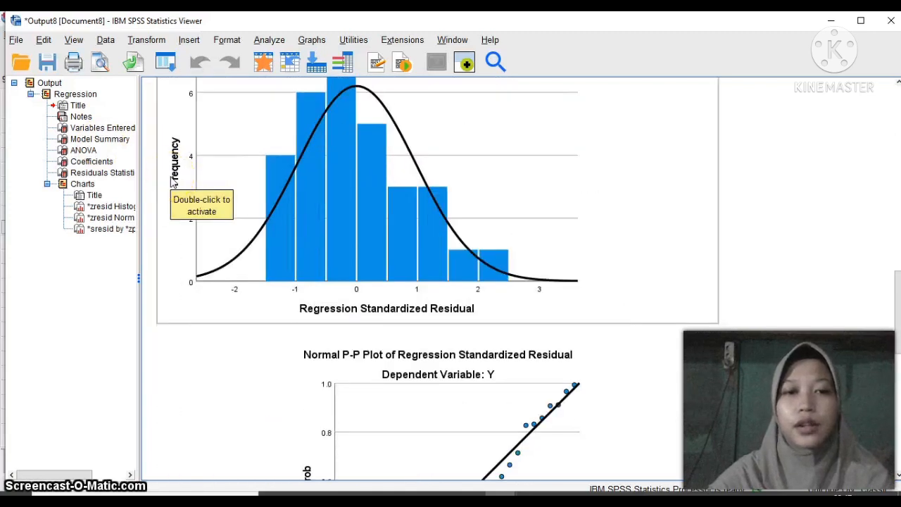
pyautogui.scroll(-8, 173, 184)
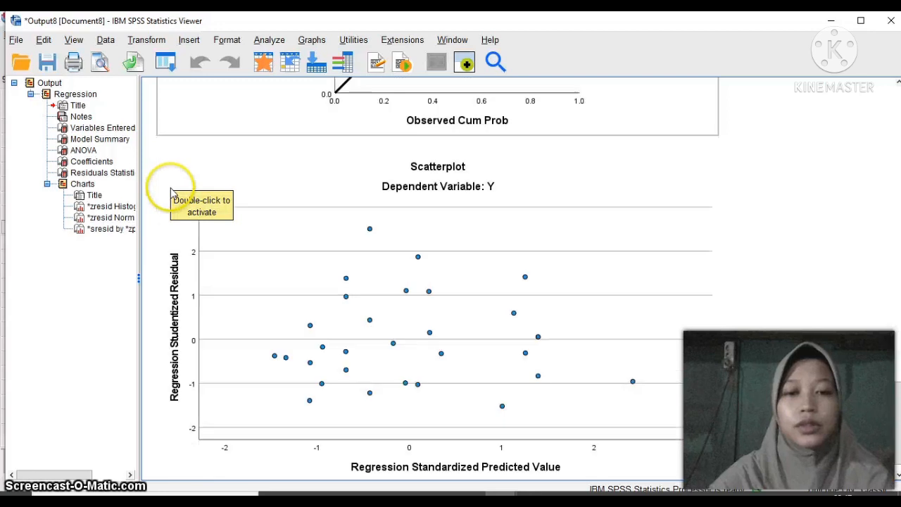
pyautogui.click(173, 192)
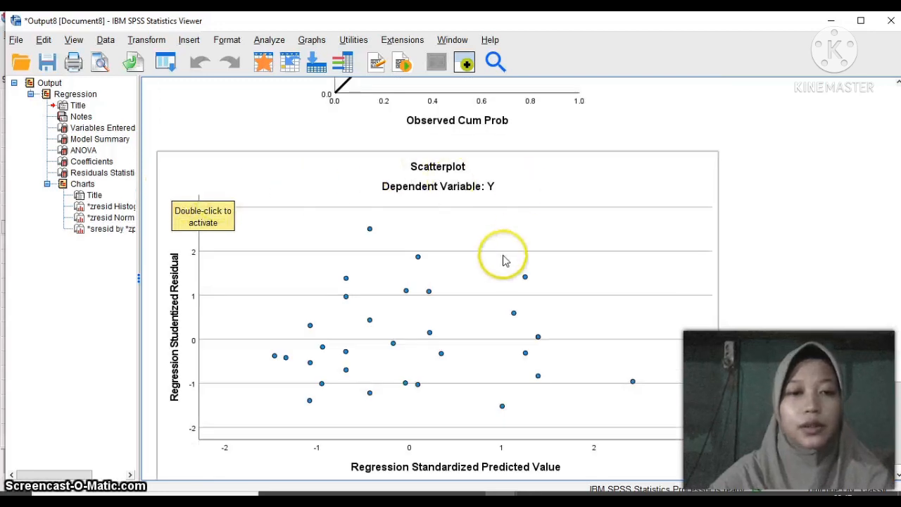
pyautogui.scroll(-1, 502, 263)
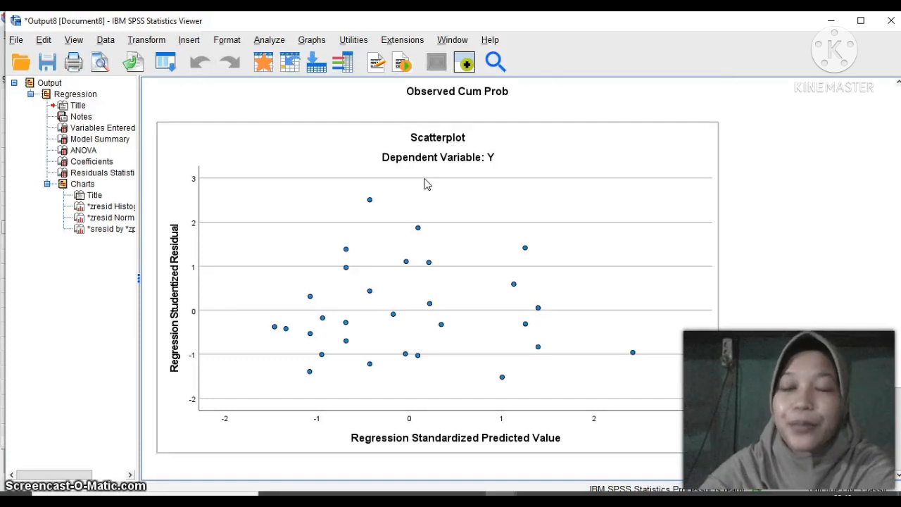
pyautogui.click(314, 187)
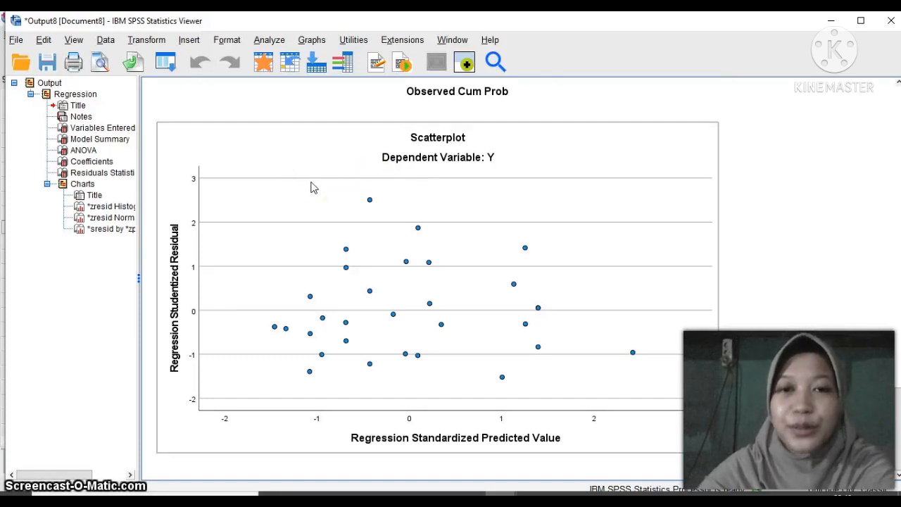